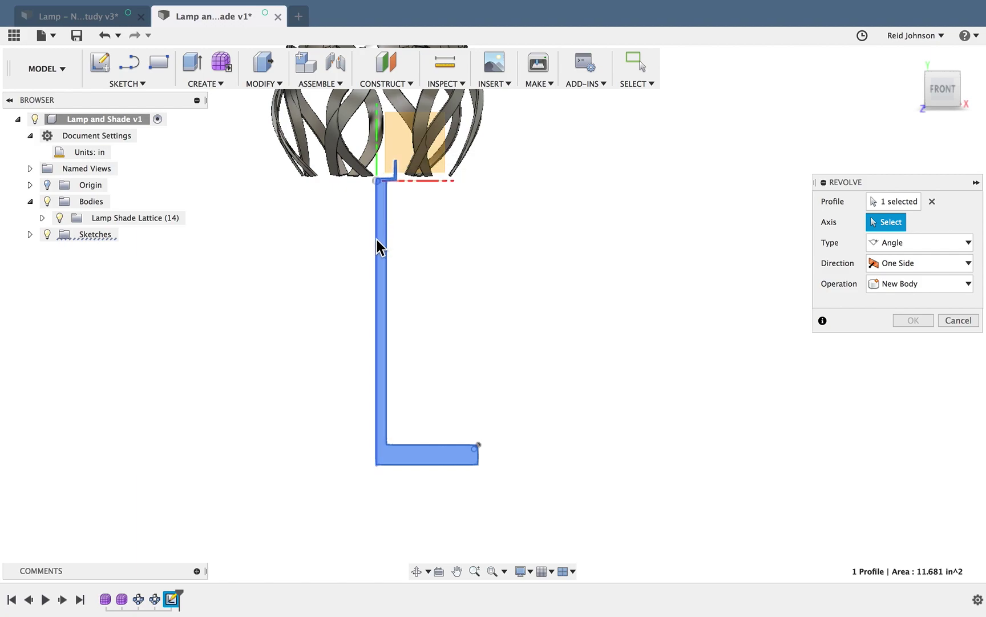
Revolve the lamp stand profile 360 degrees around the vertical Y axis as a new body
left_click(376, 148)
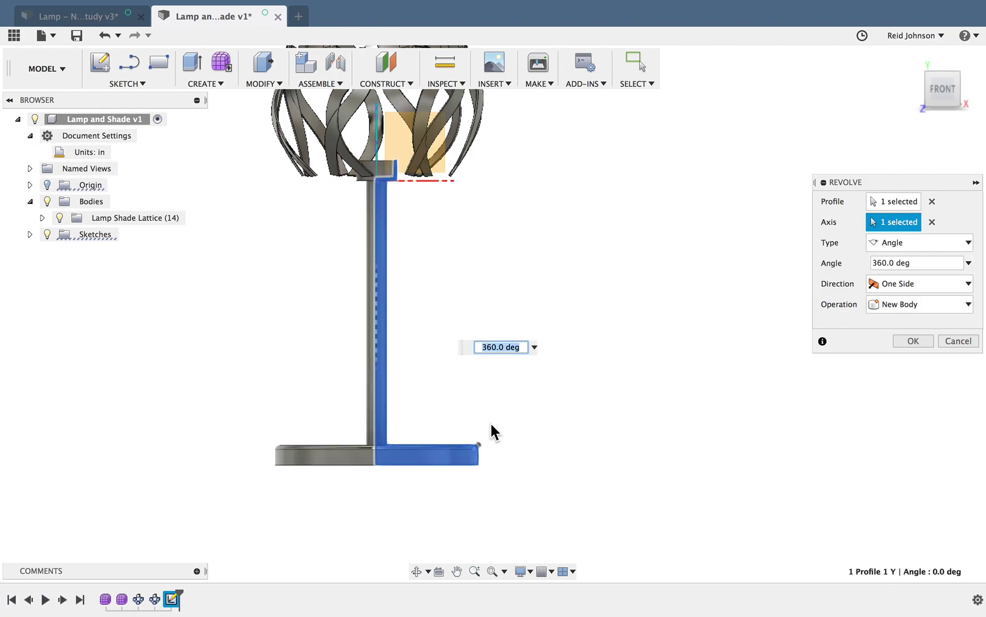
left_click(889, 306)
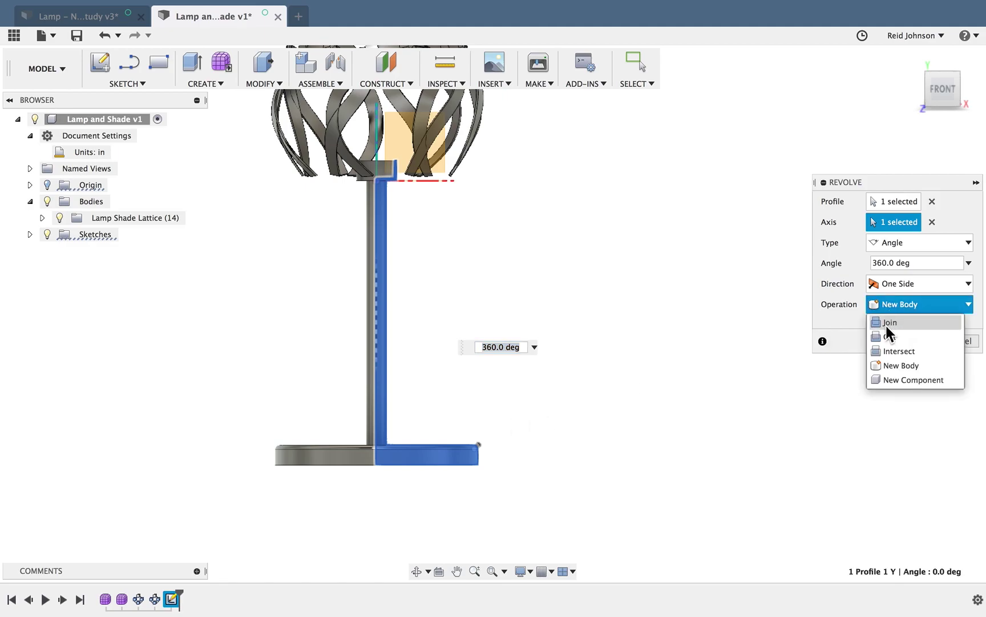
left_click(885, 323)
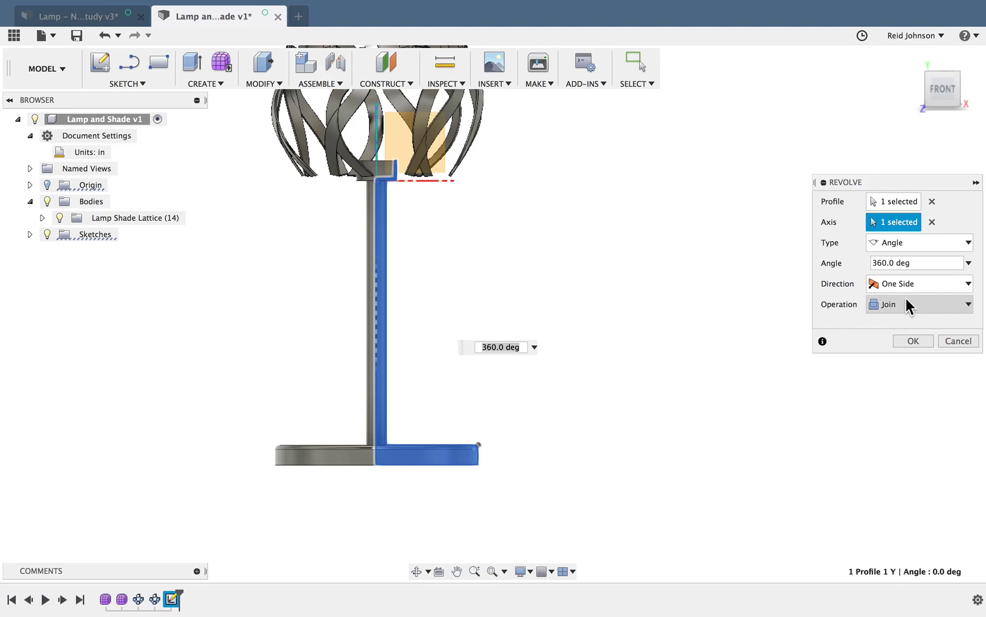
left_click(905, 303)
left_click(898, 366)
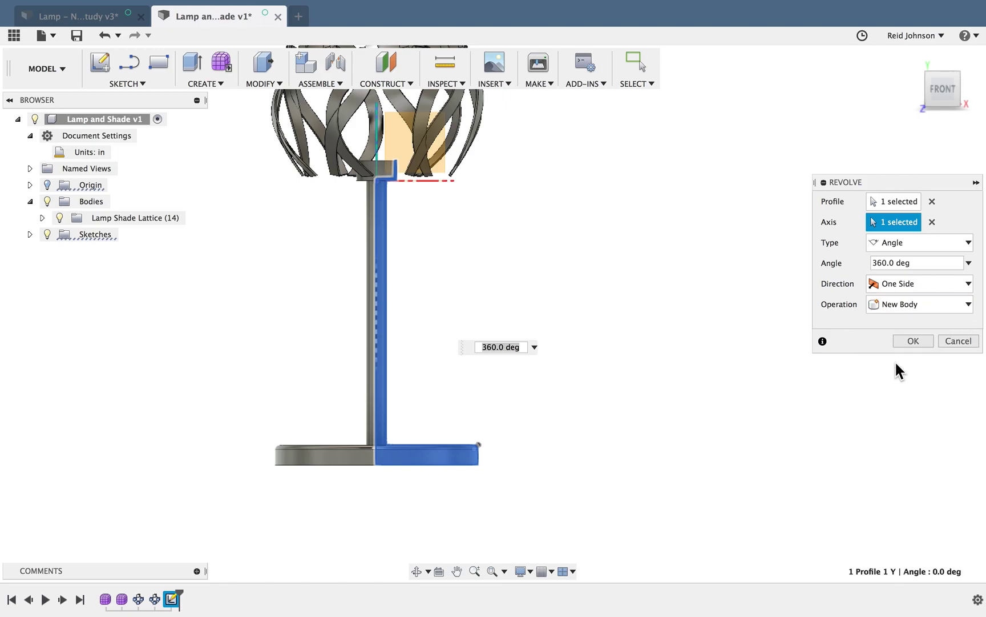
left_click(914, 340)
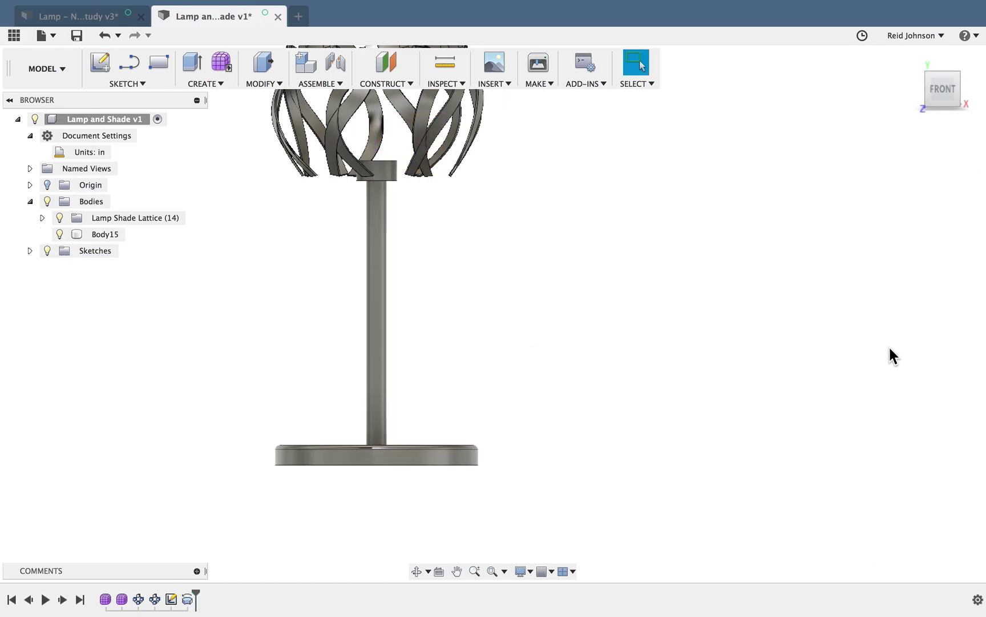
Rename the revolved body as "Lamp Stand"
double_click(97, 235)
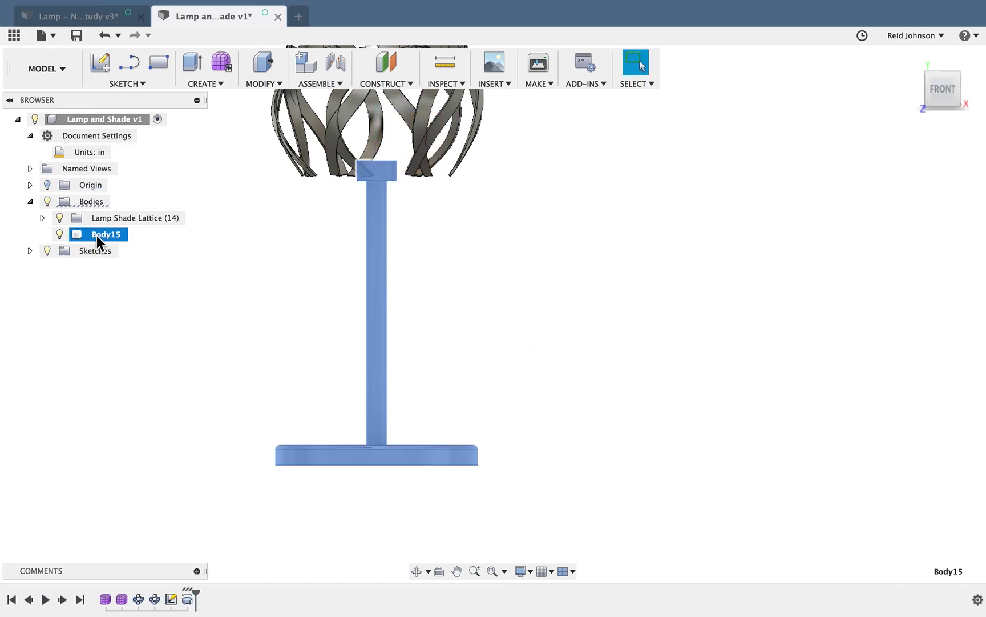
key("BackSpace")
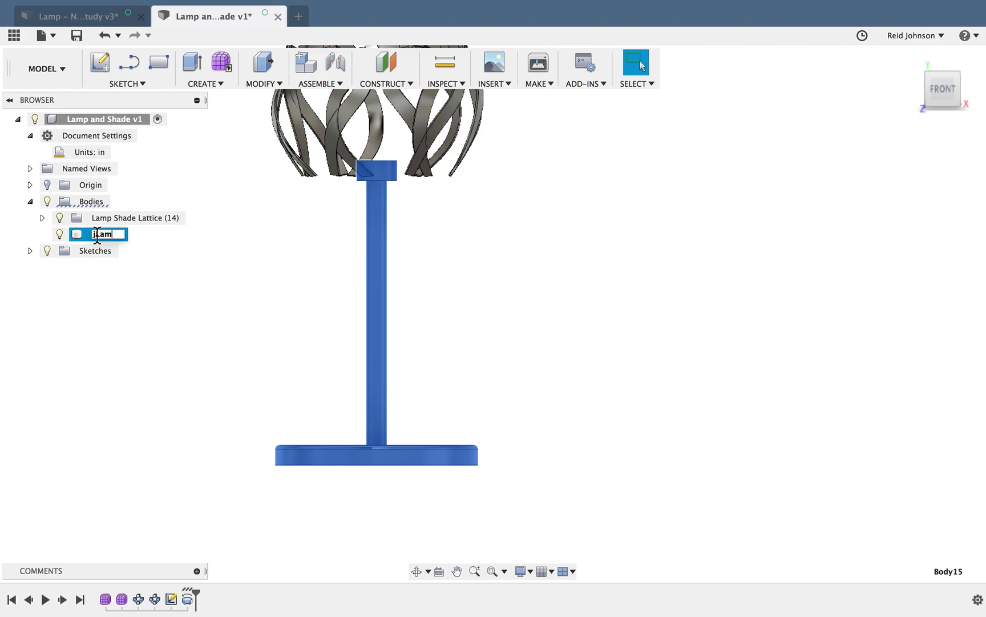
type("jLamp Stand")
key("Return")
double_click(114, 234)
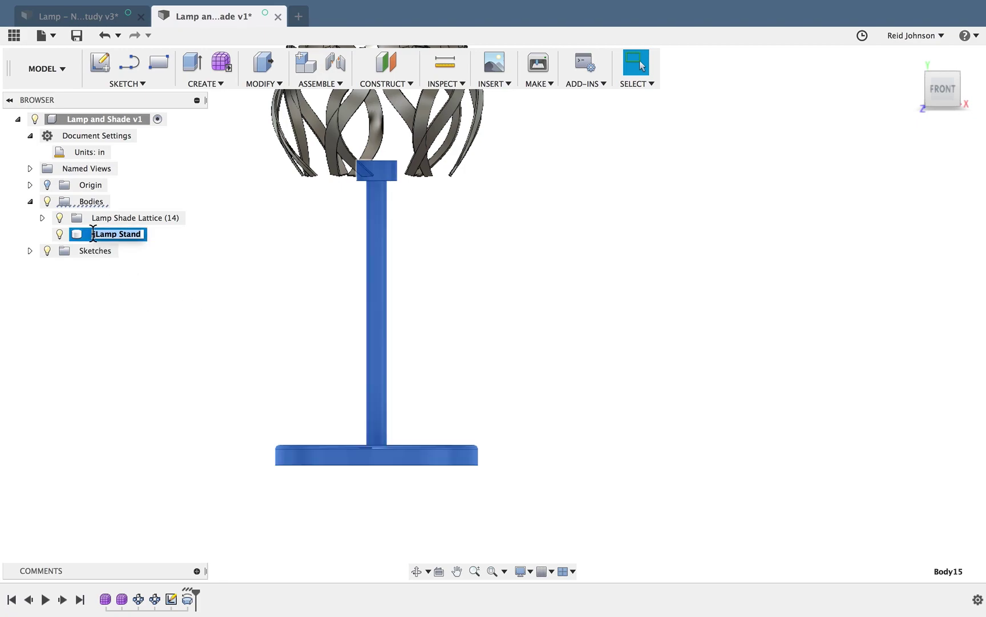
left_click(95, 234)
key("BackSpace")
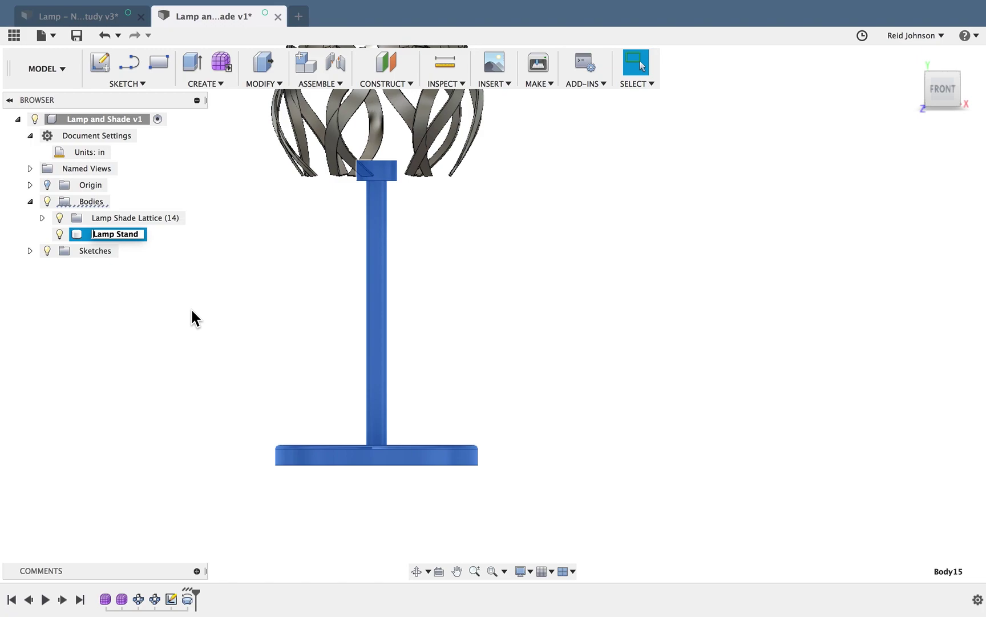
left_click(190, 308)
Hide the Lamp Shade Lattice group so only the lamp stand is displayed
scroll(198, 310, "up", 10)
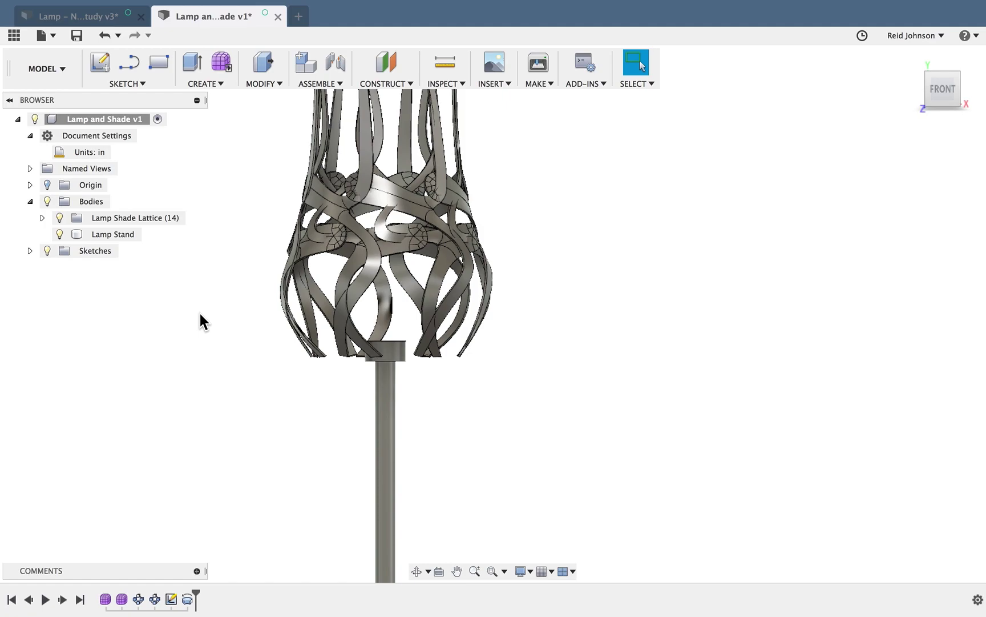
left_click(60, 217)
left_click(59, 218)
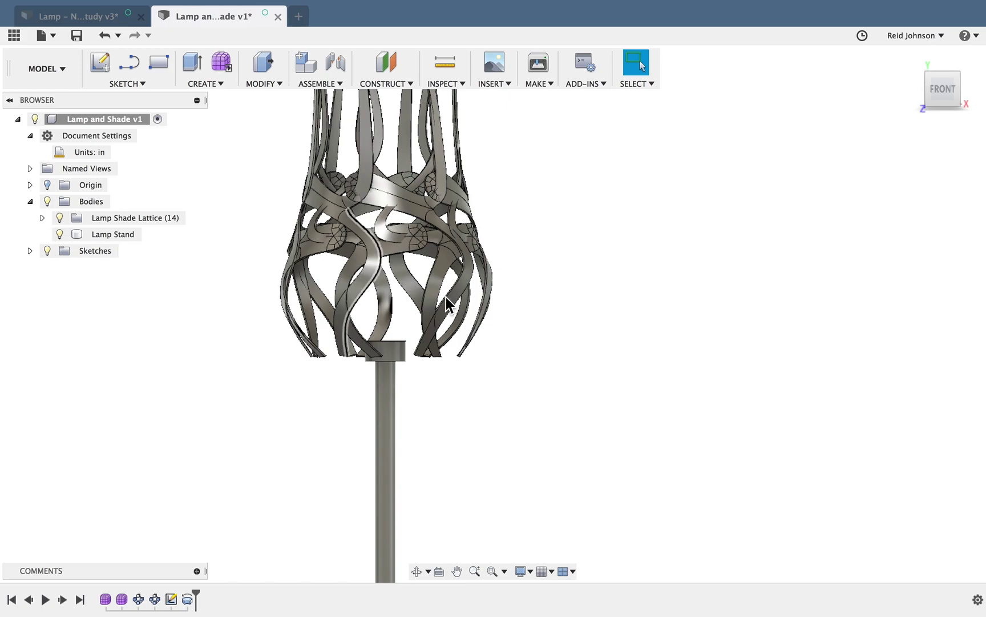
scroll(484, 318, "up", 3)
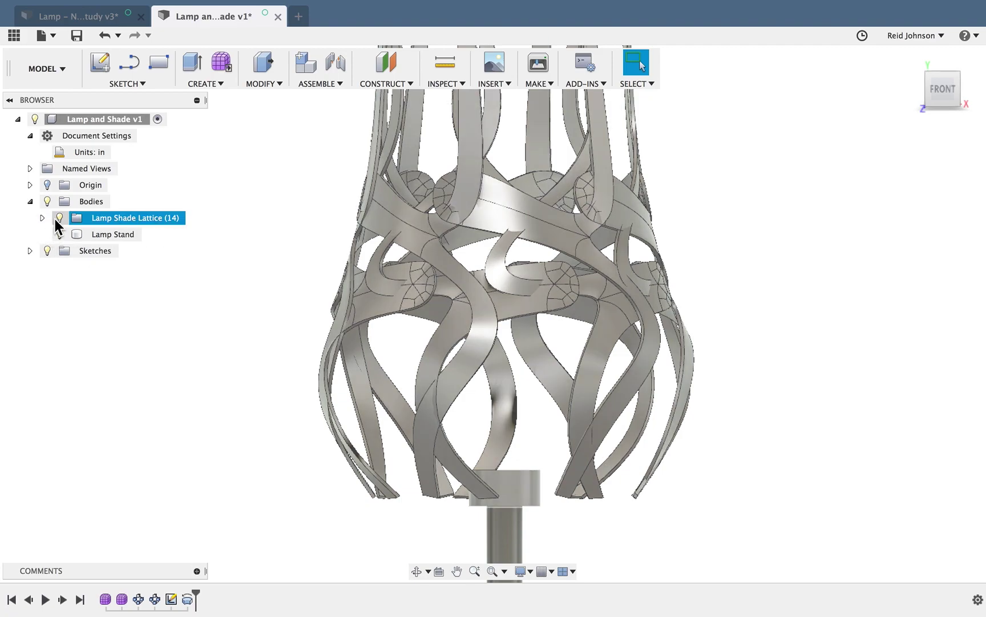
left_click(59, 218)
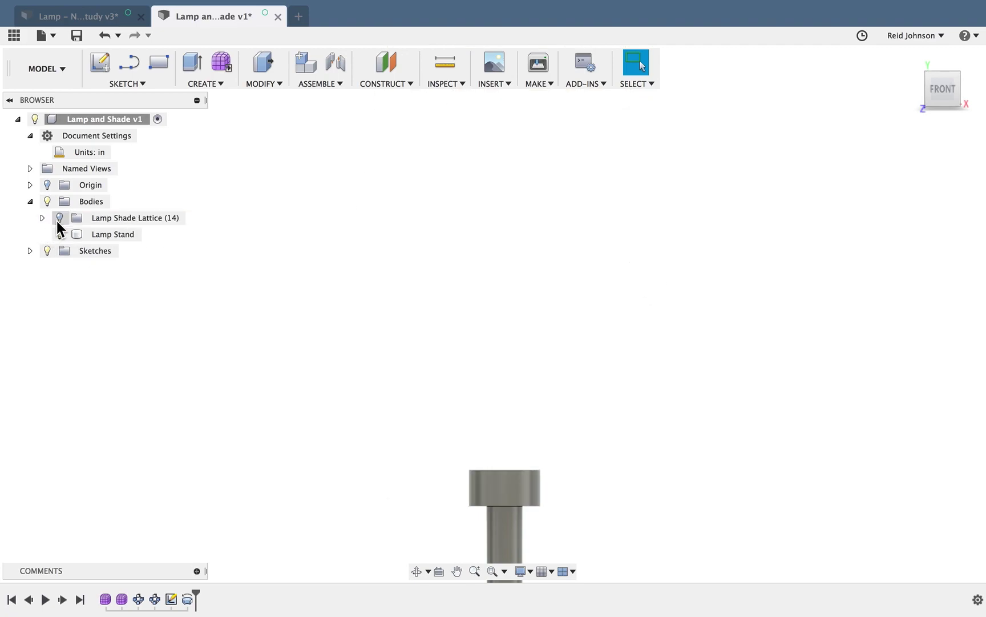
Set the visual style to Wireframe with Hidden Edges around the cup on the stand
left_click(527, 572)
mouse_move(546, 452)
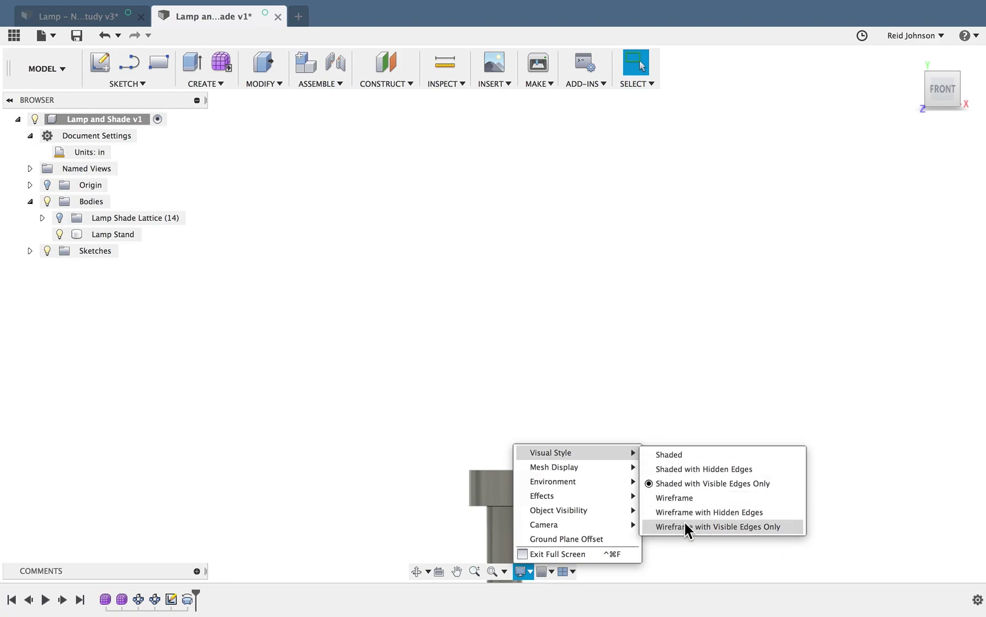
left_click(687, 513)
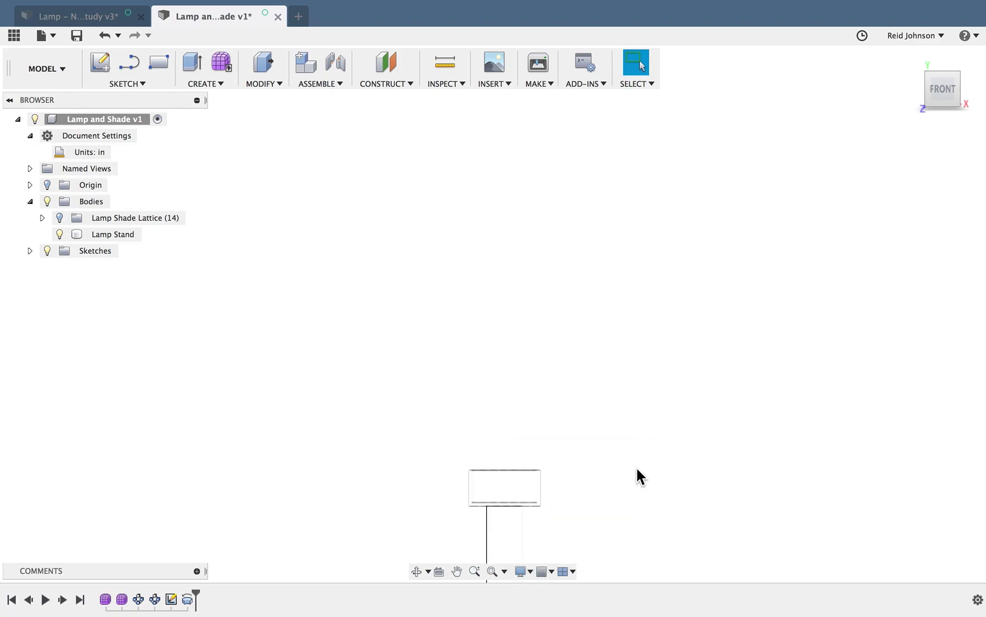
key("F6")
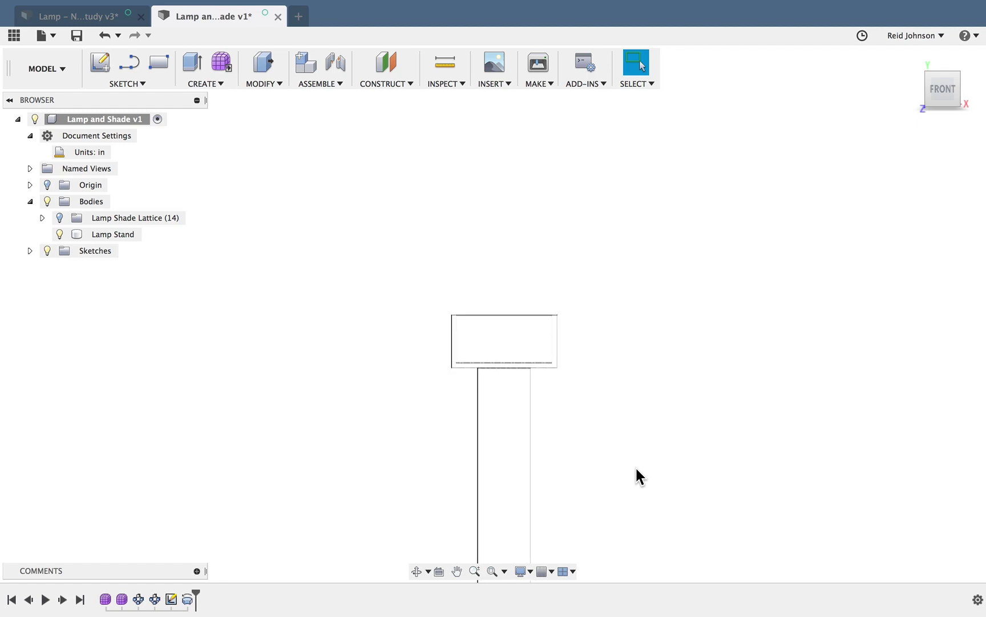
left_click(566, 422)
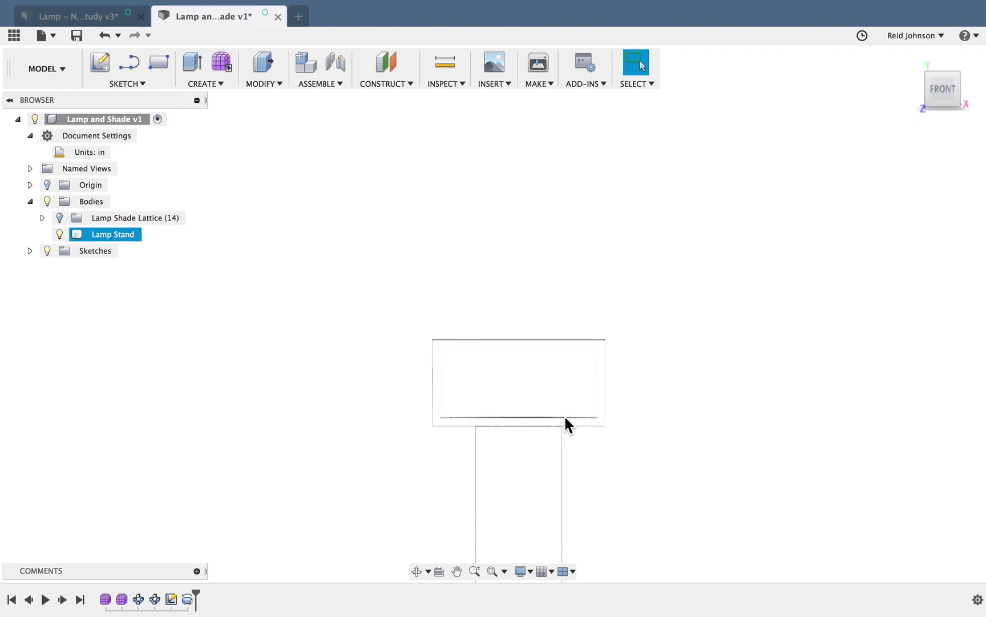
Turn off the ground shadow, ground reflection, object shadow, ambient occlusion and anti-aliasing display effects
left_click(524, 570)
mouse_move(560, 495)
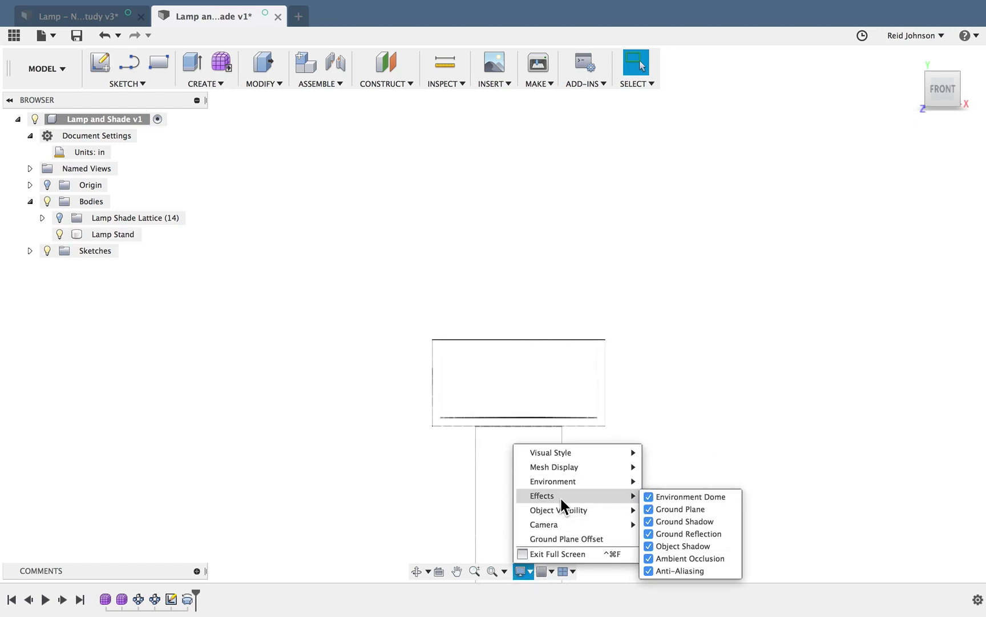
left_click(649, 570)
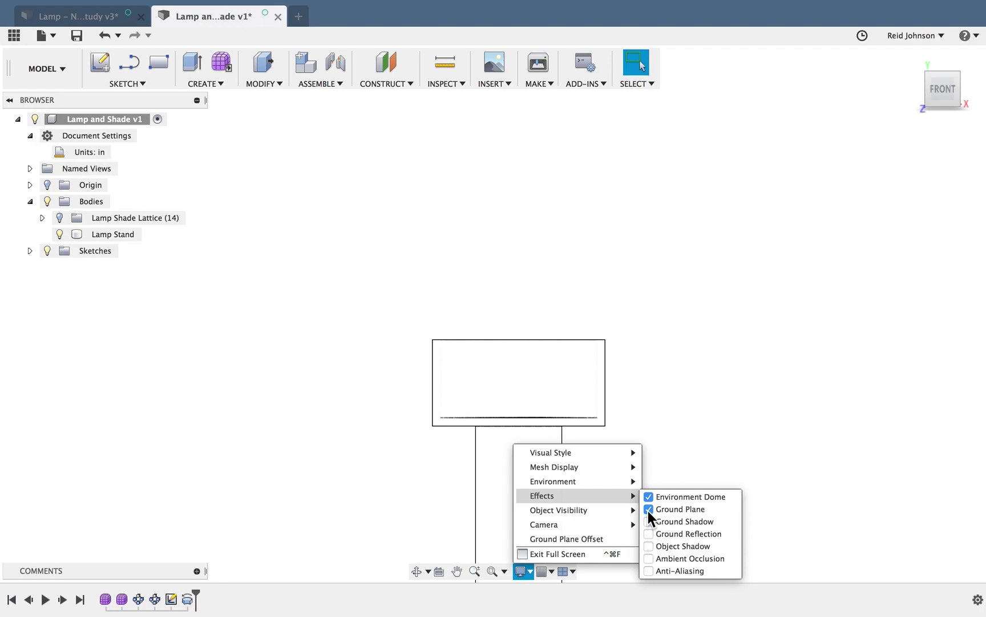
left_click(703, 456)
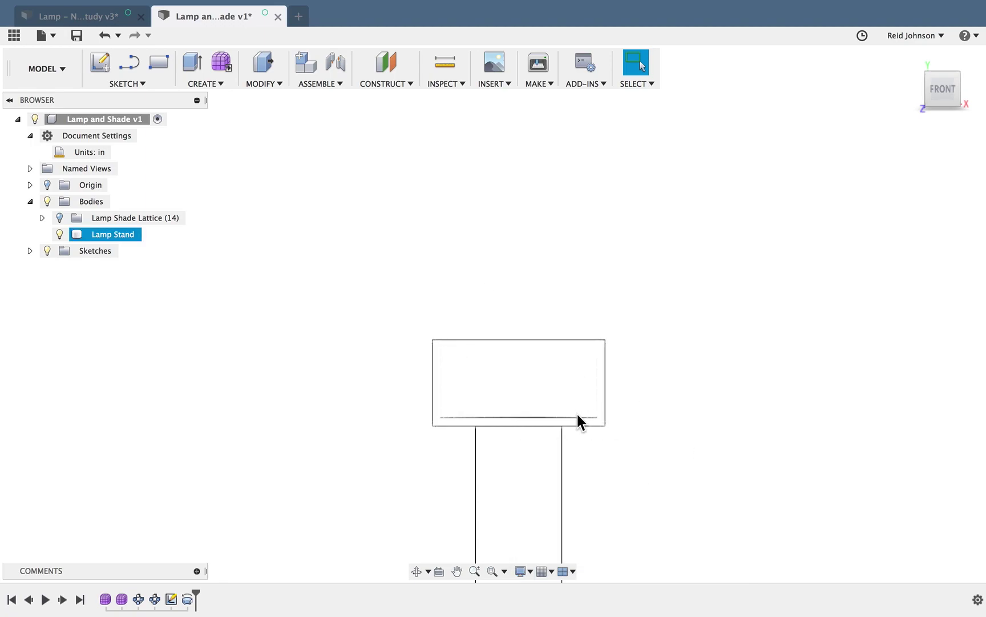
In a new sketch on the front plane, draw a 1.25 in vertical line up from the cup's inner floor, near its right end
scroll(492, 379, "down", 2)
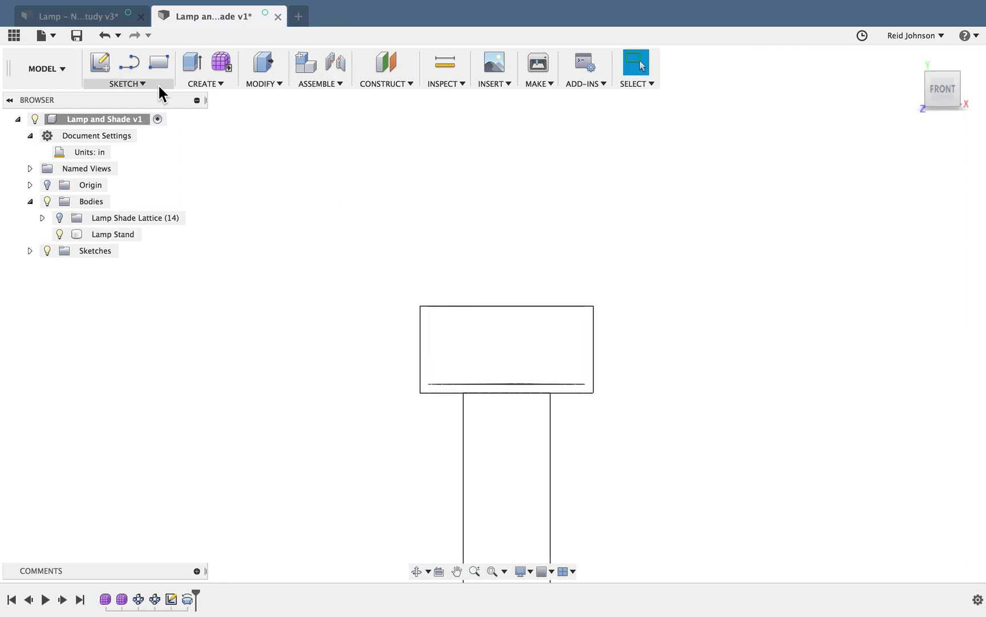
left_click(130, 84)
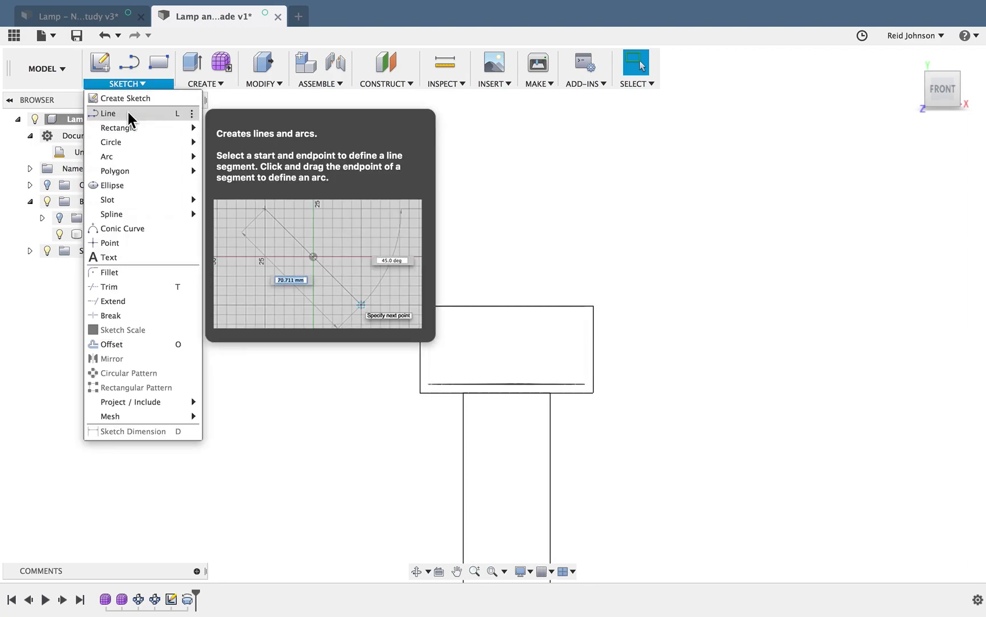
left_click(127, 113)
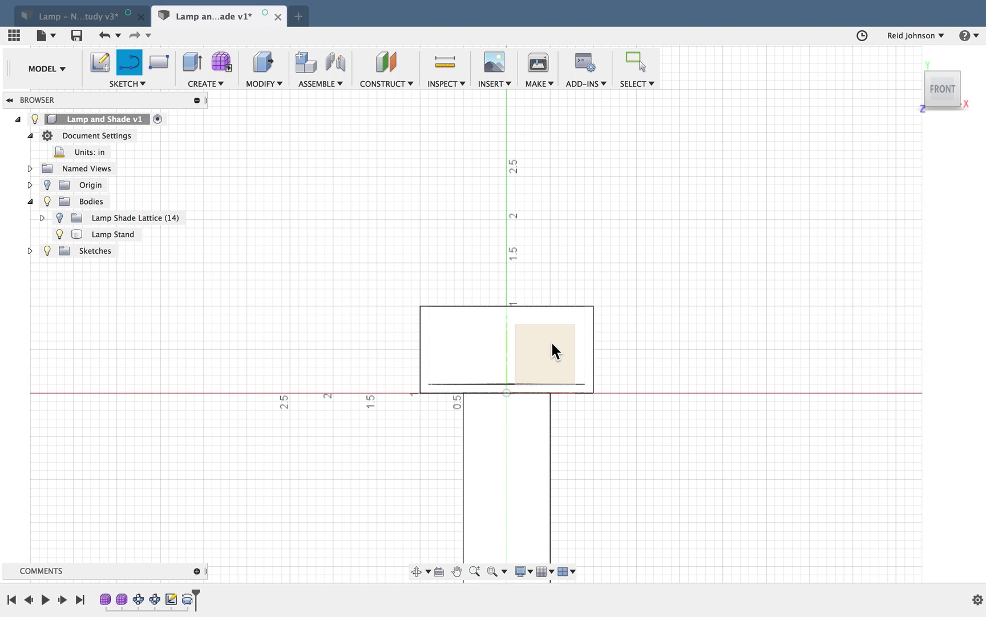
scroll(702, 245, "down", 2)
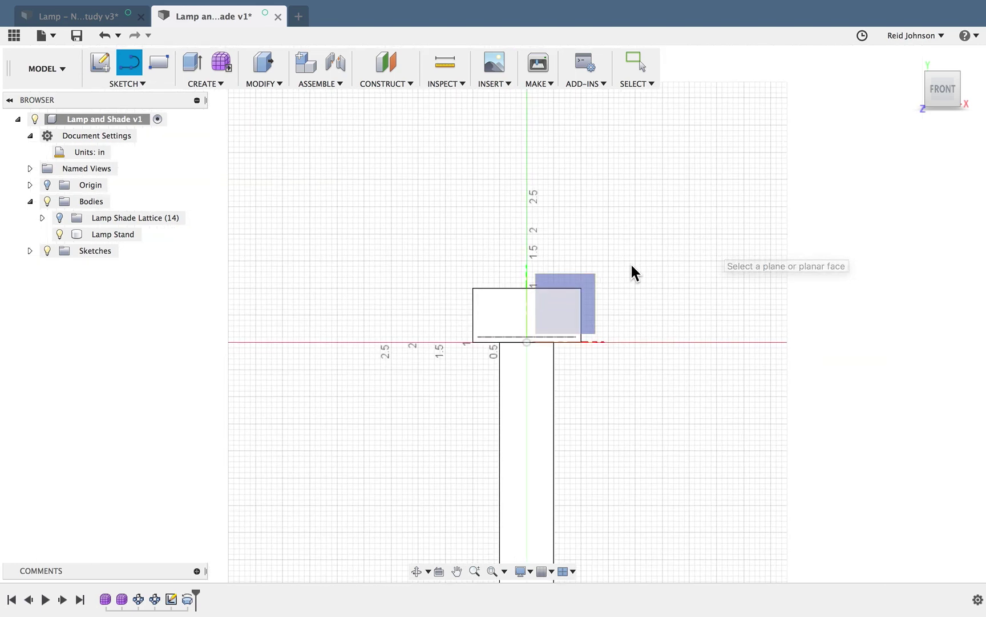
left_click(591, 275)
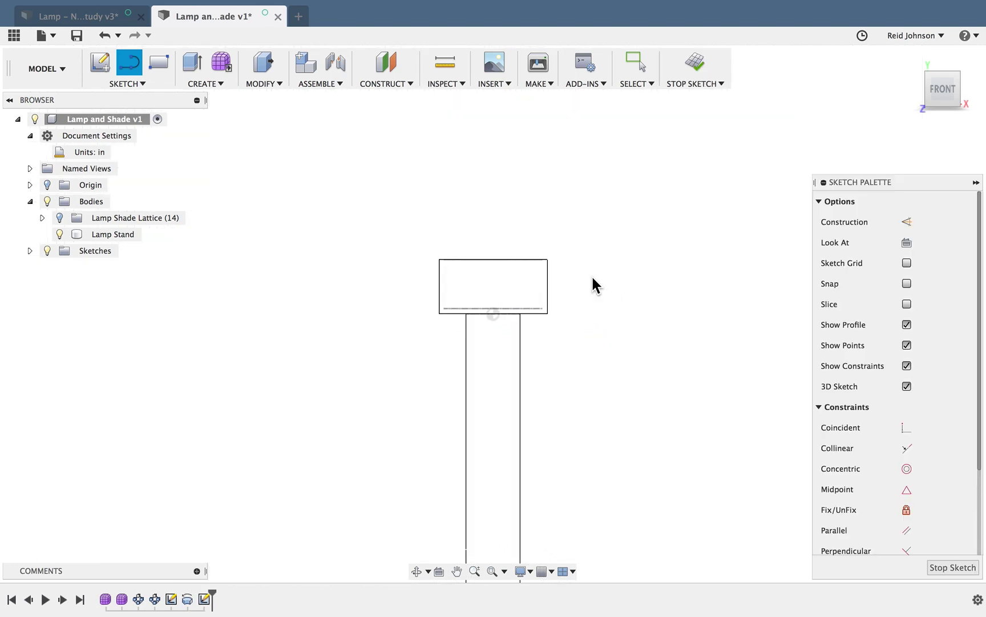
scroll(519, 312, "up", 4)
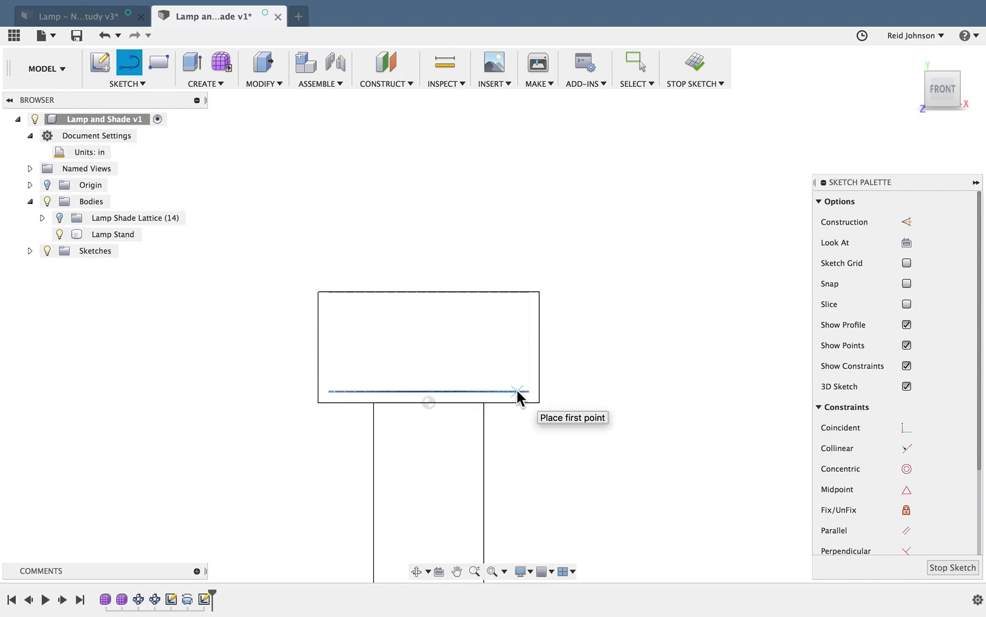
left_click(518, 390)
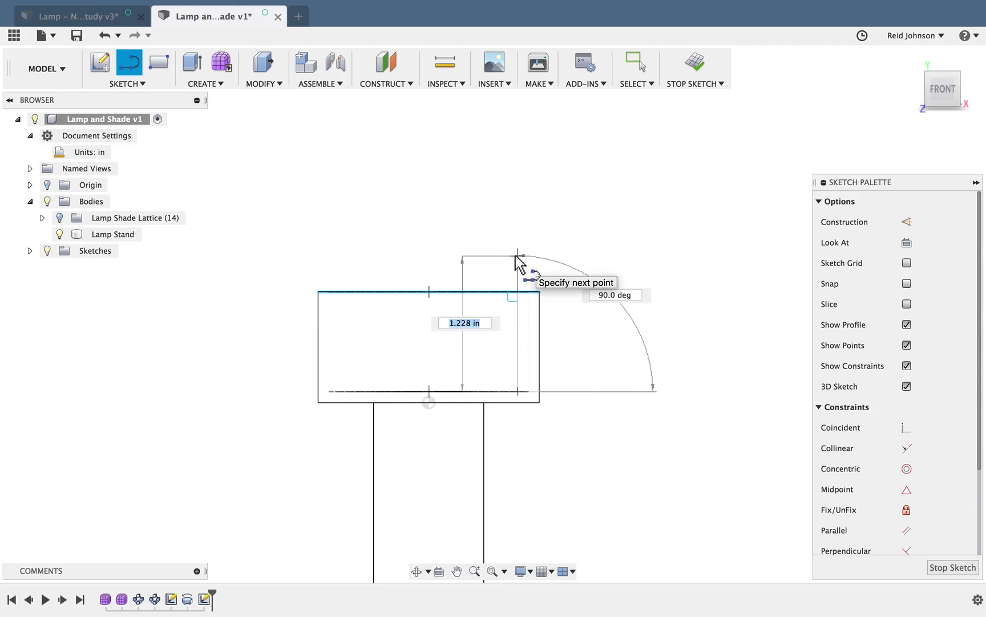
type("`")
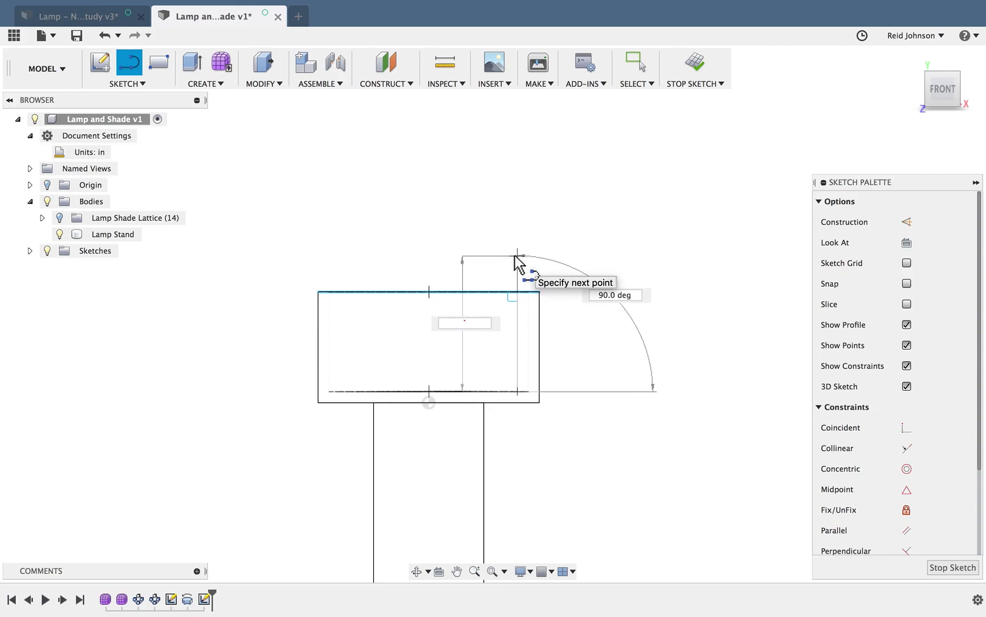
type("1.25")
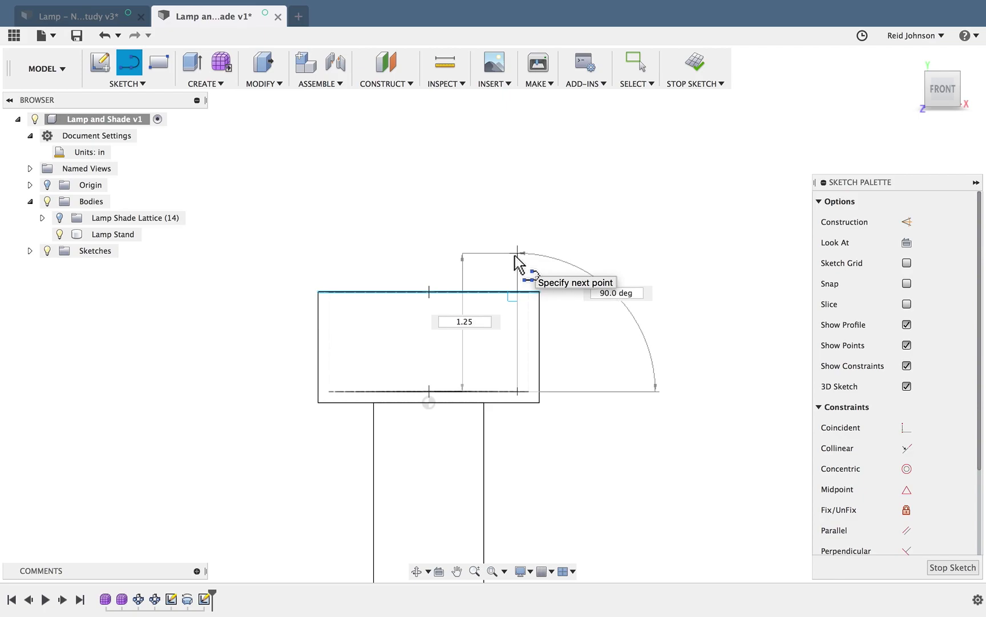
key("Tab")
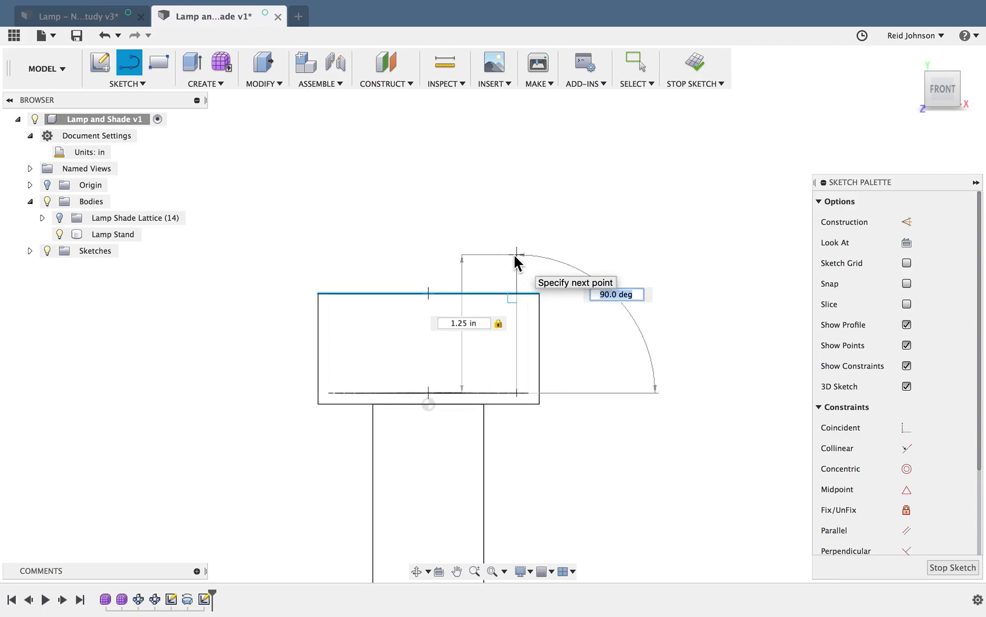
key("Return")
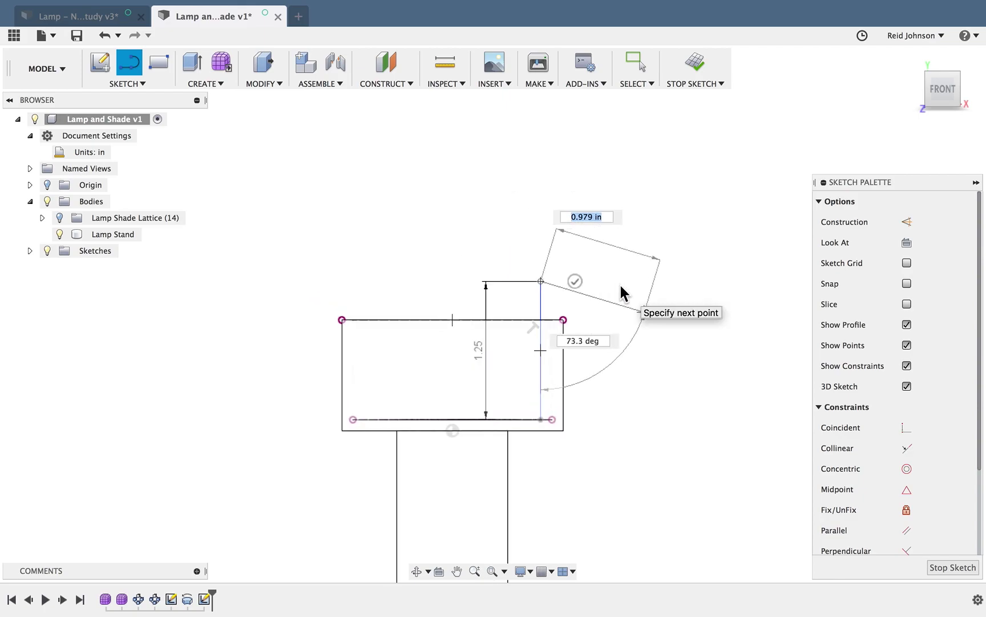
Continue the bulb outline with two tangent arcs, one flaring outward from the line and one curving back to the top above the stand's center
scroll(638, 291, "down", 5)
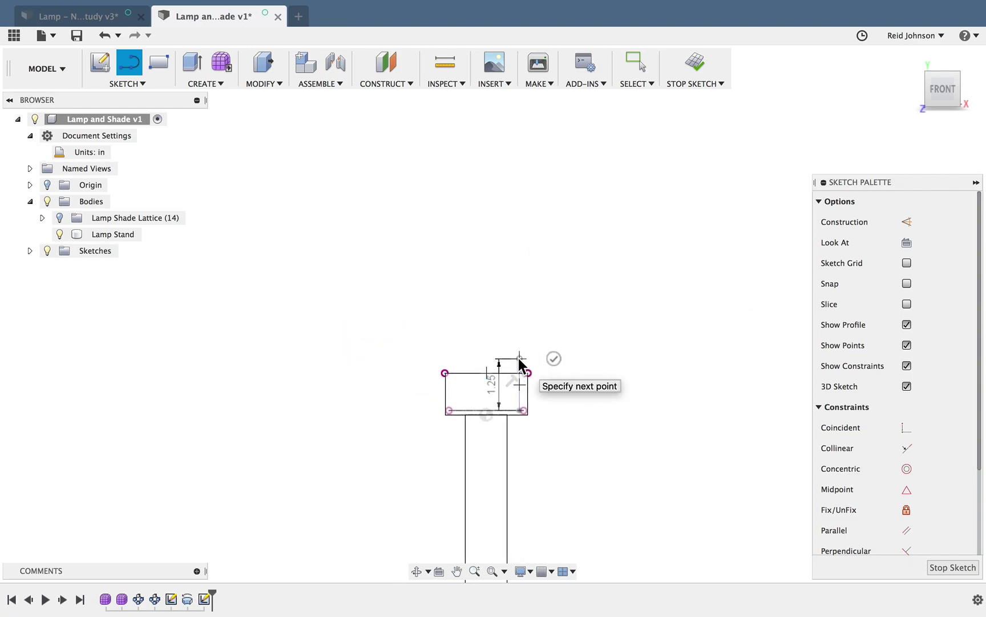
scroll(520, 363, "up", 2)
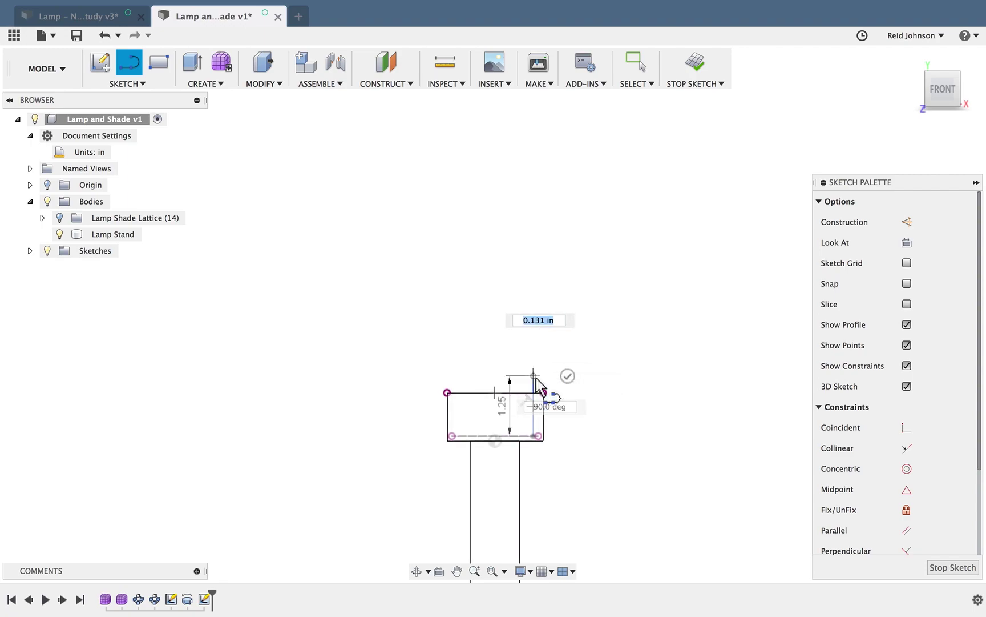
mouse_move(533, 377)
left_mouse_down()
mouse_move(548, 346)
mouse_move(617, 286)
mouse_move(614, 216)
mouse_move(632, 169)
left_mouse_up()
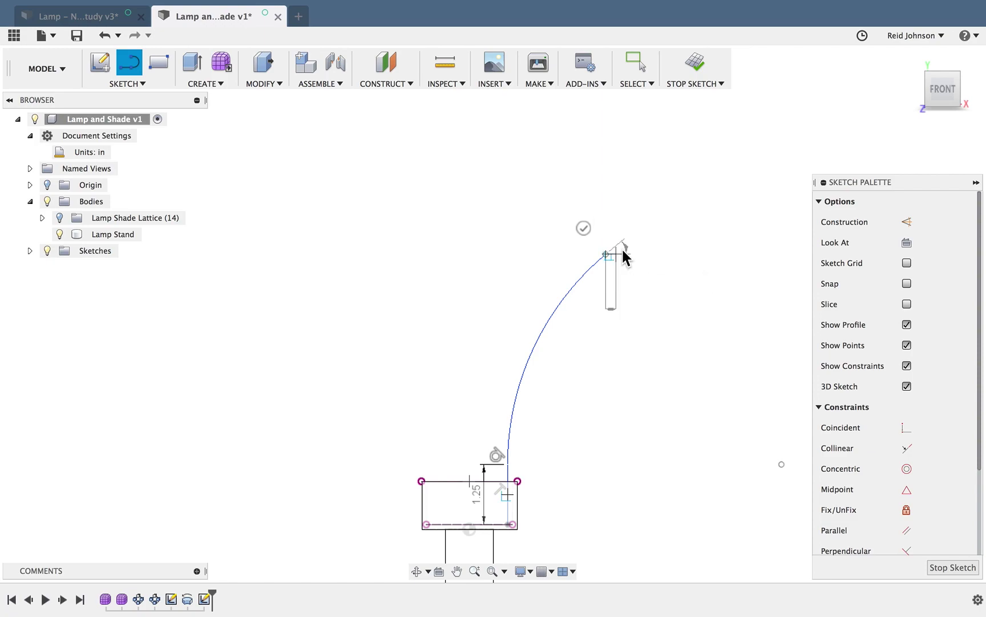
scroll(652, 231, "down", 2)
left_click_drag(584, 249, 486, 98)
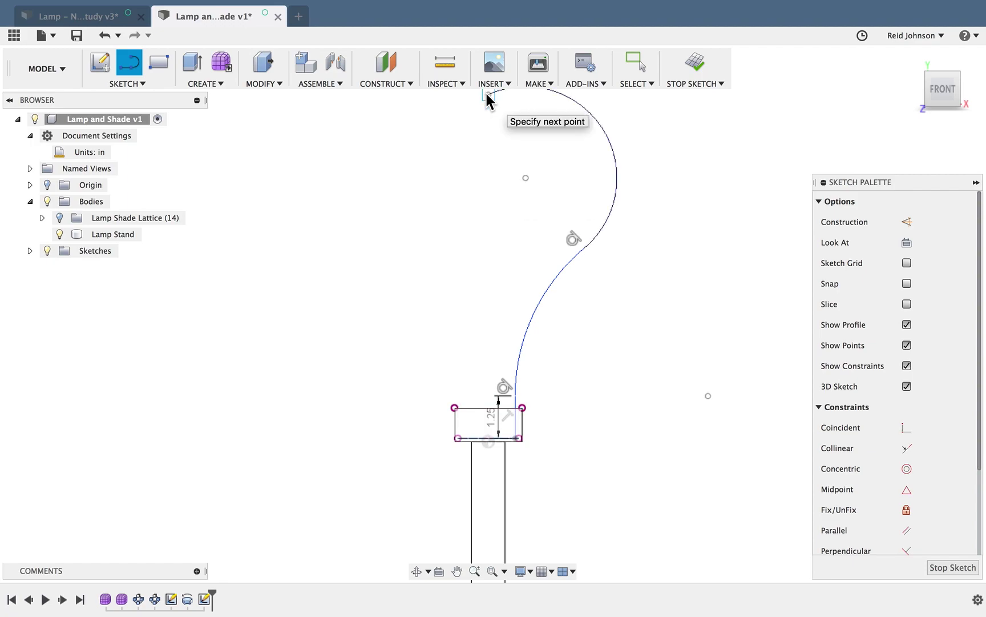
Draw a horizontal line about 2.2 in long from the open end of the upper bulb arc, extending away from the bulb
key("Escape")
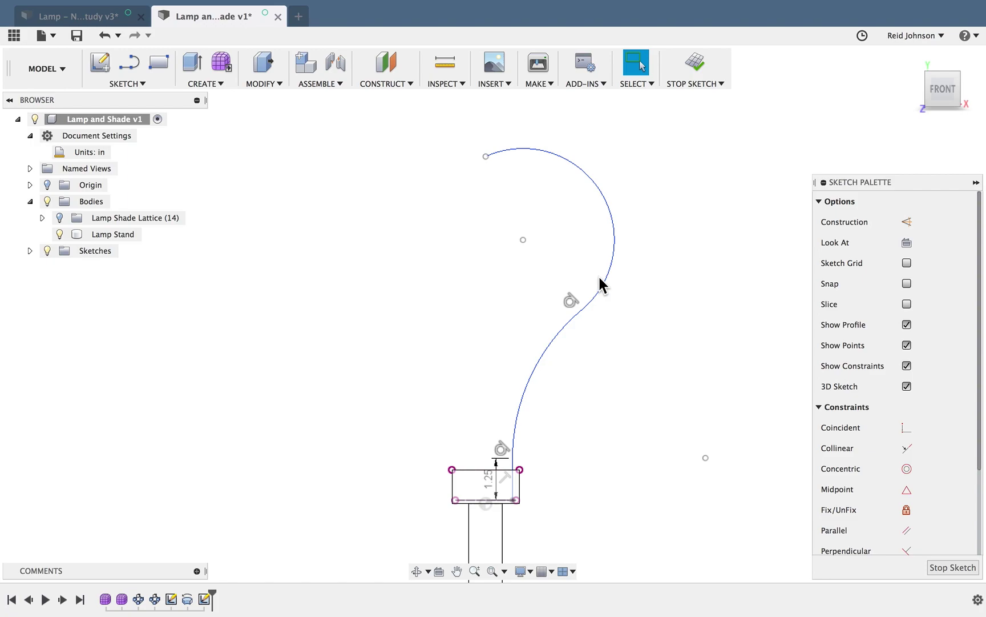
key("l")
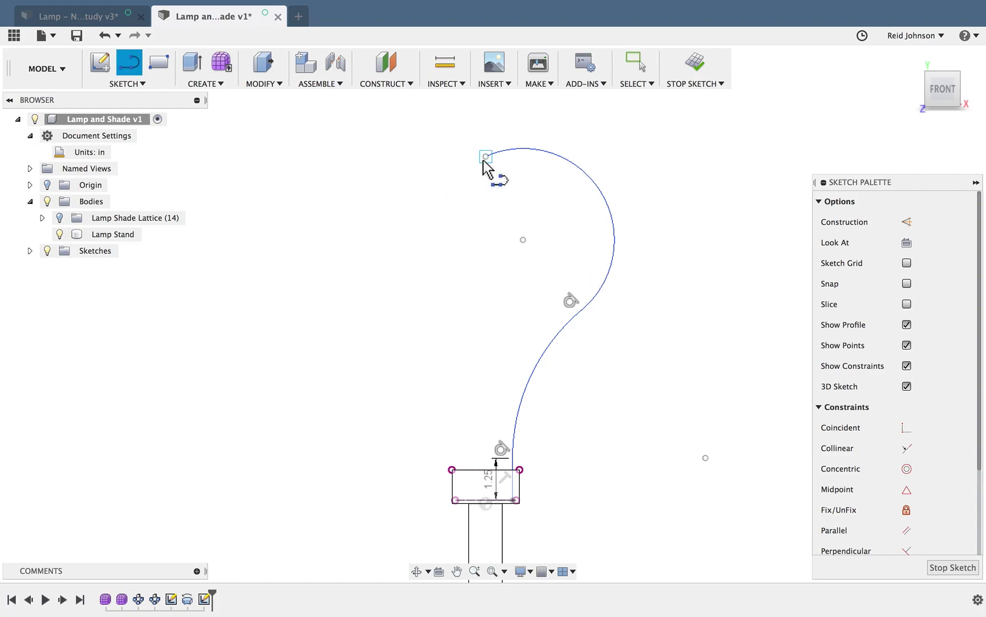
left_click(485, 156)
left_click(411, 156)
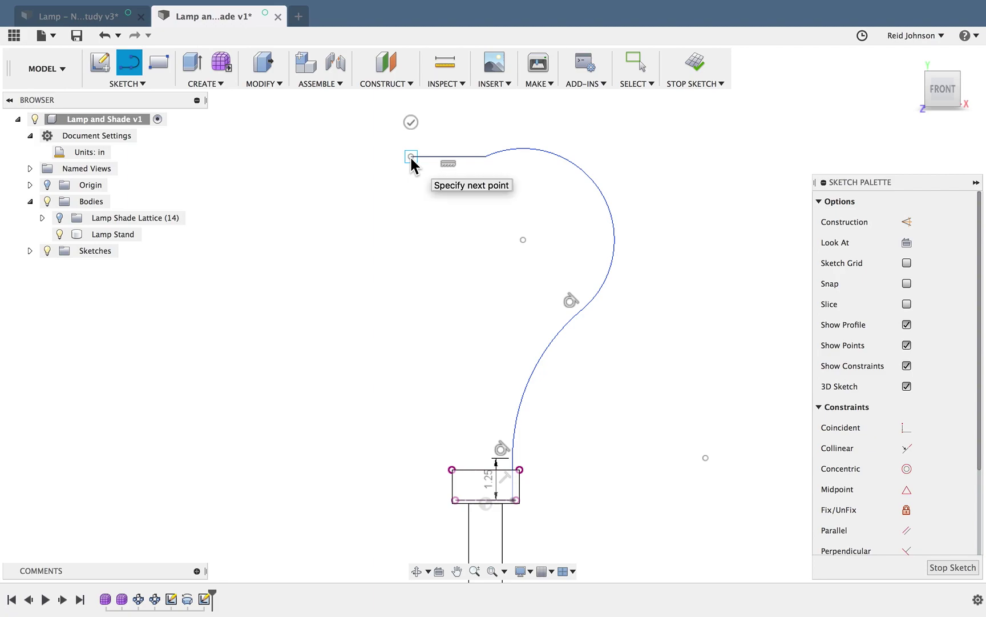
key("Escape")
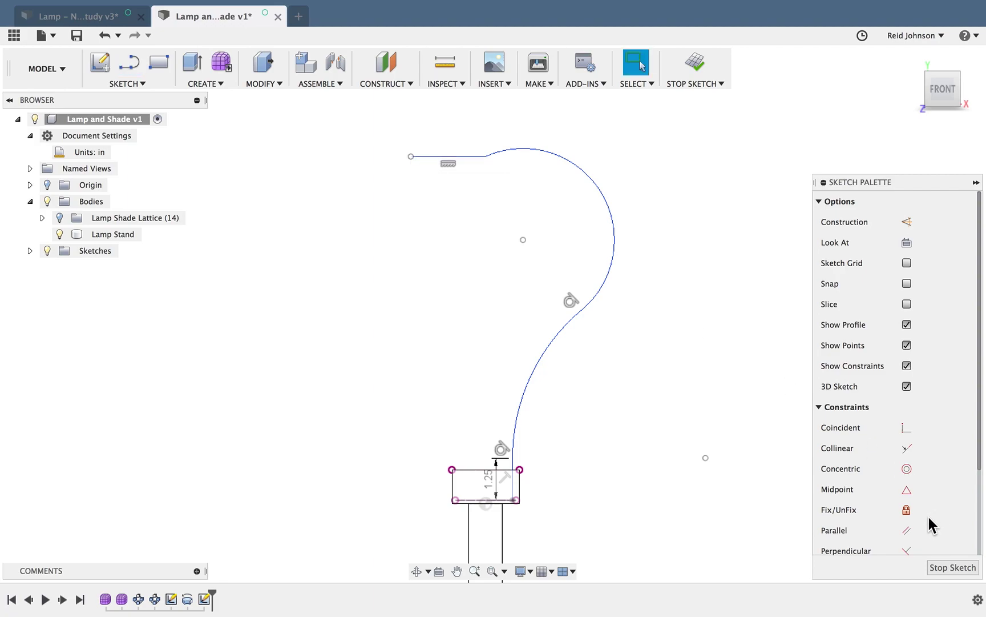
Apply a Tangent constraint between the horizontal line and the upper bulb arc
scroll(916, 503, "down", 3)
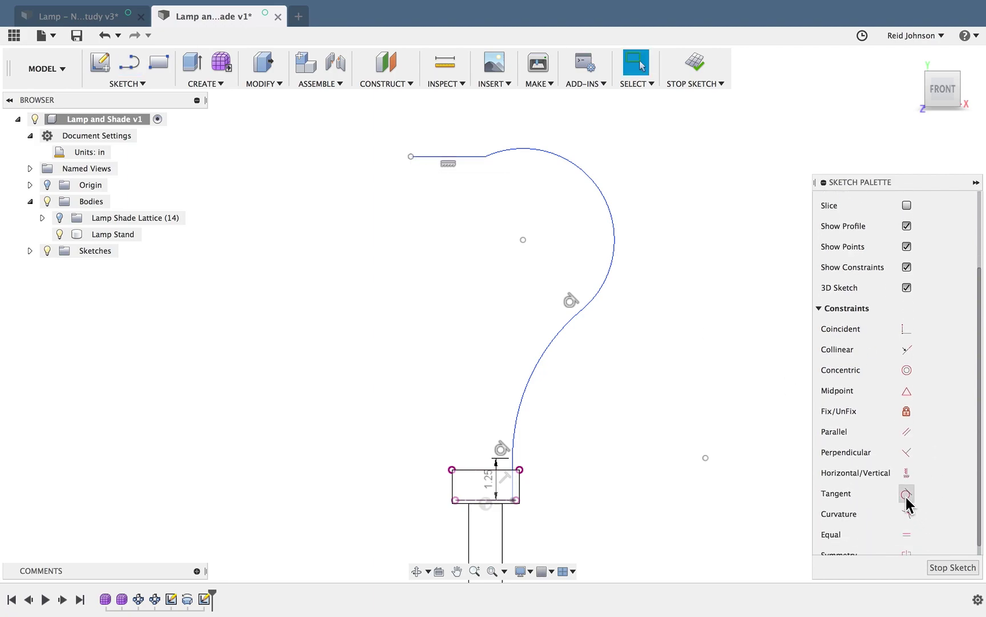
left_click(906, 496)
left_click(463, 157)
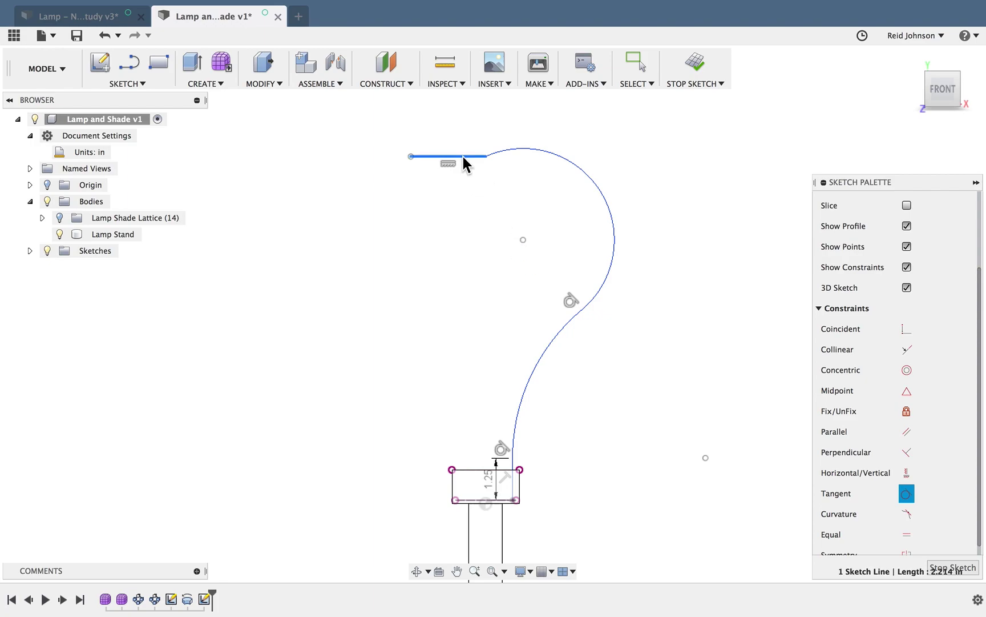
left_click(517, 146)
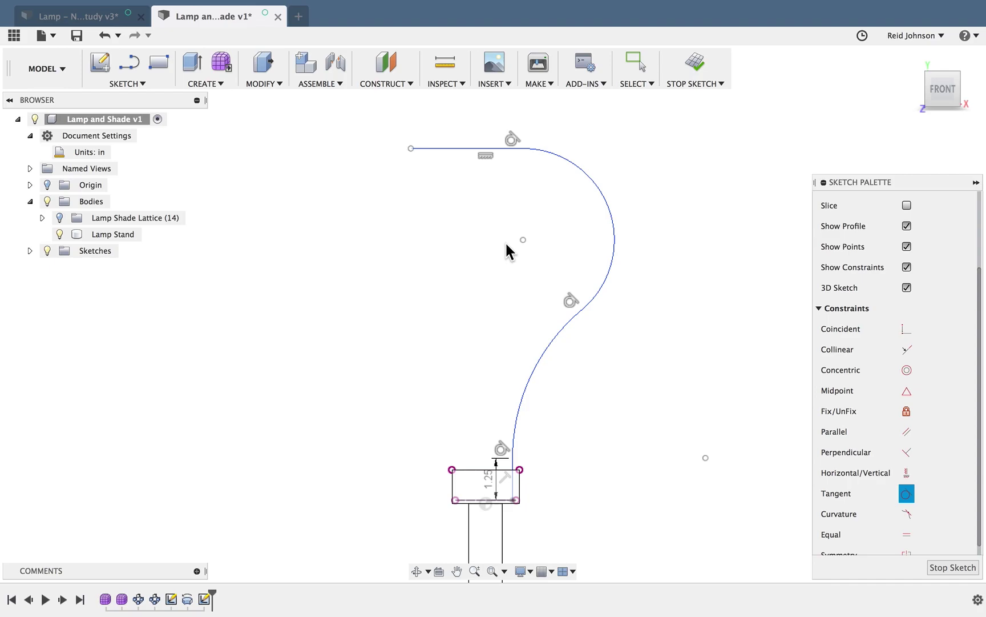
key("Escape")
Enlarge the bulb's upper arc by moving the horizontal tangent line upward and outward
scroll(491, 231, "up", 3)
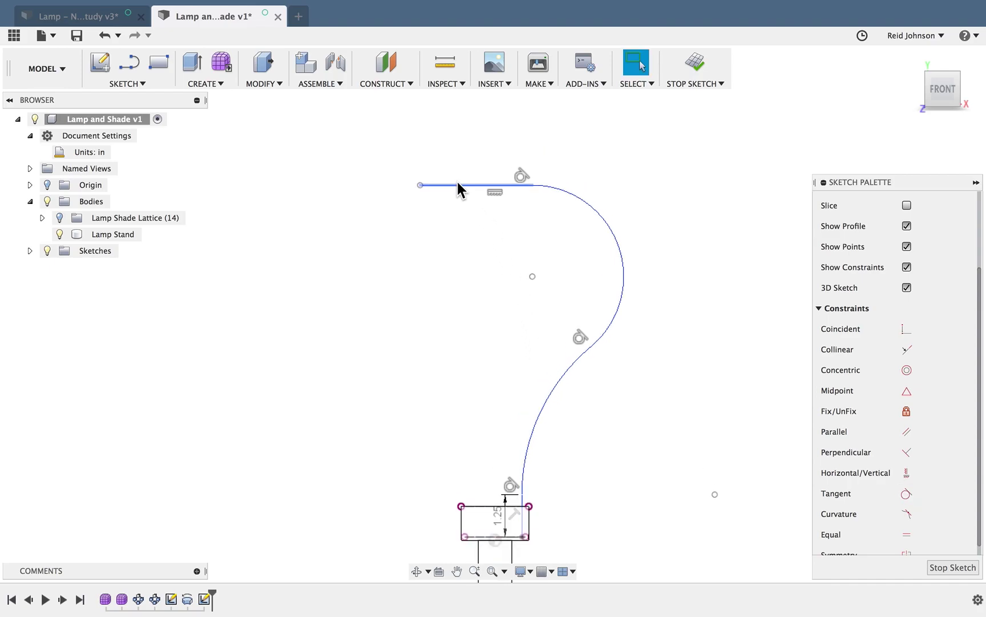
mouse_move(453, 182)
left_mouse_down()
mouse_move(442, 153)
mouse_move(413, 148)
mouse_move(402, 118)
mouse_move(381, 110)
mouse_move(388, 119)
left_mouse_up()
key("Escape")
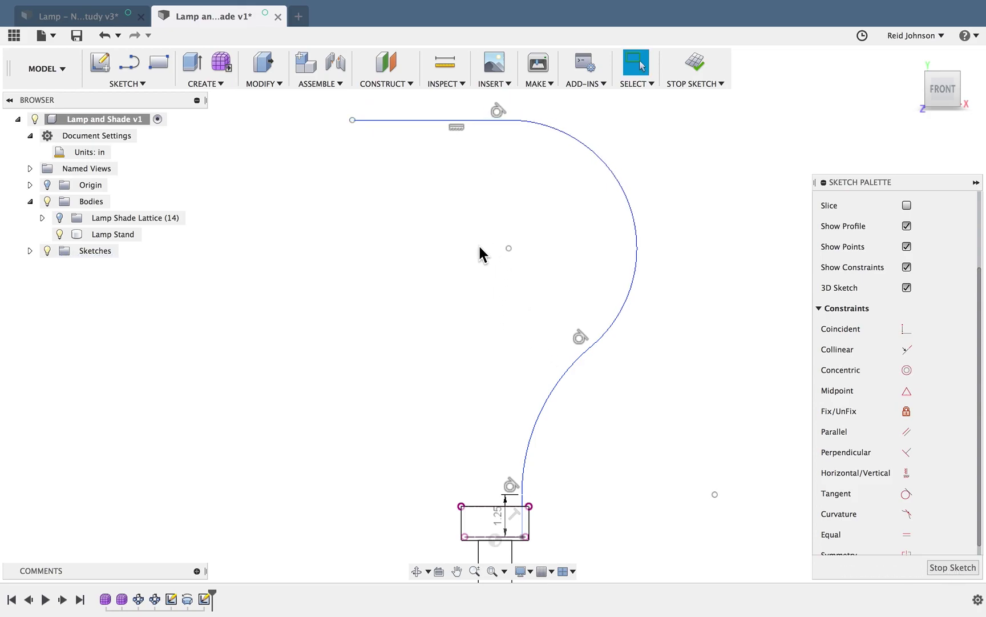
Draw a vertical line about 14 in long from the center of the cup's floor past the bulb's top and make it construction
key("l")
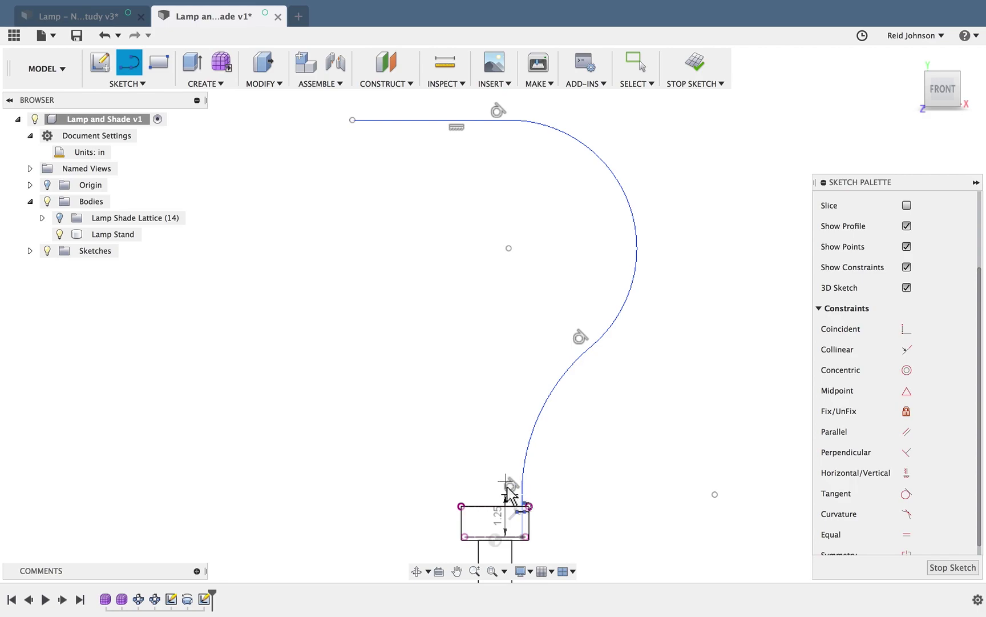
left_click(496, 537)
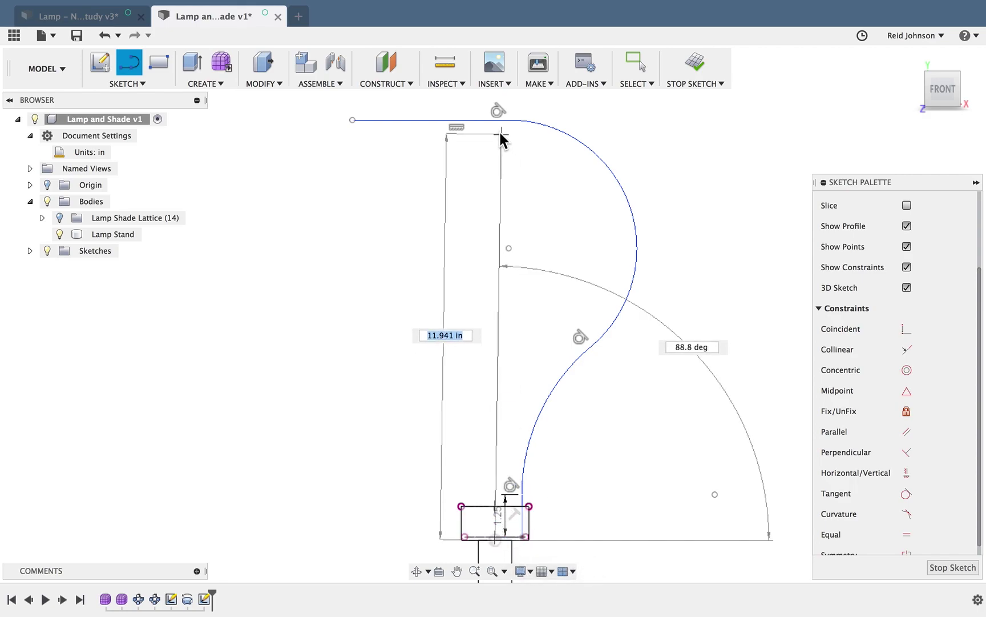
scroll(496, 129, "up", 3)
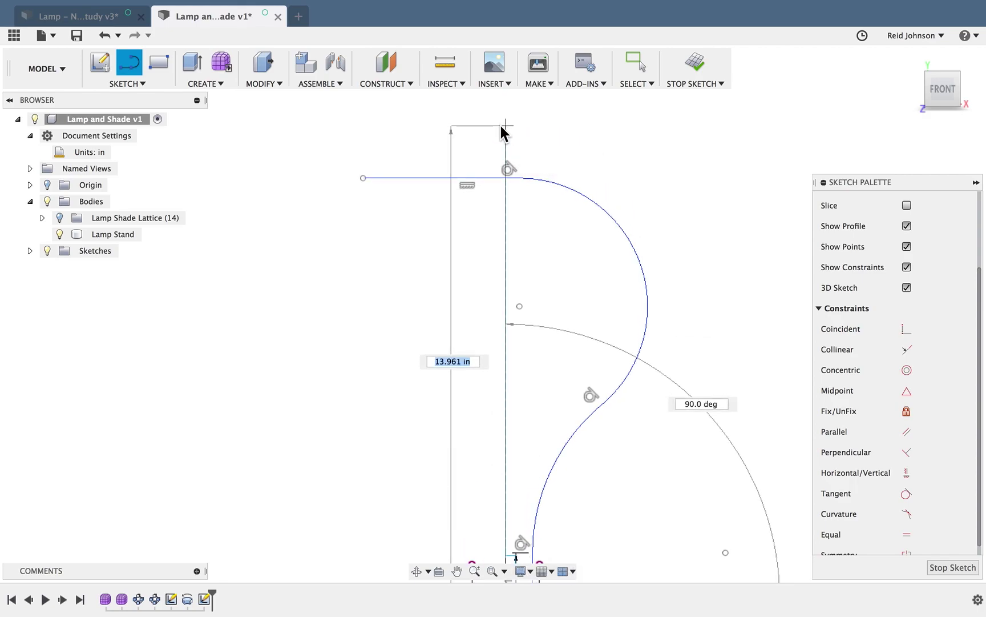
left_click(501, 126)
key("Escape")
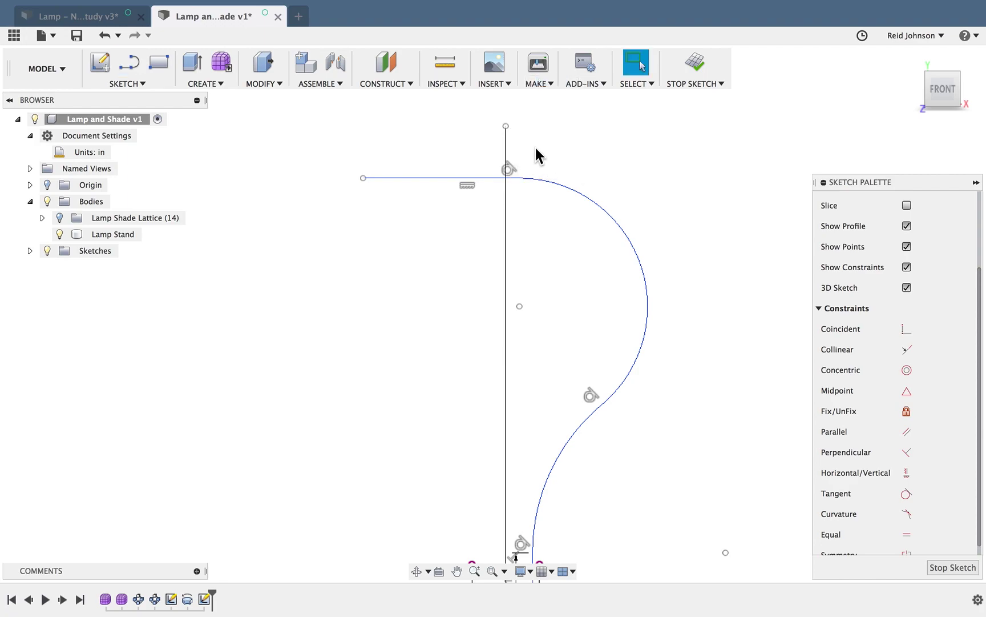
left_click(506, 149)
right_click(505, 145)
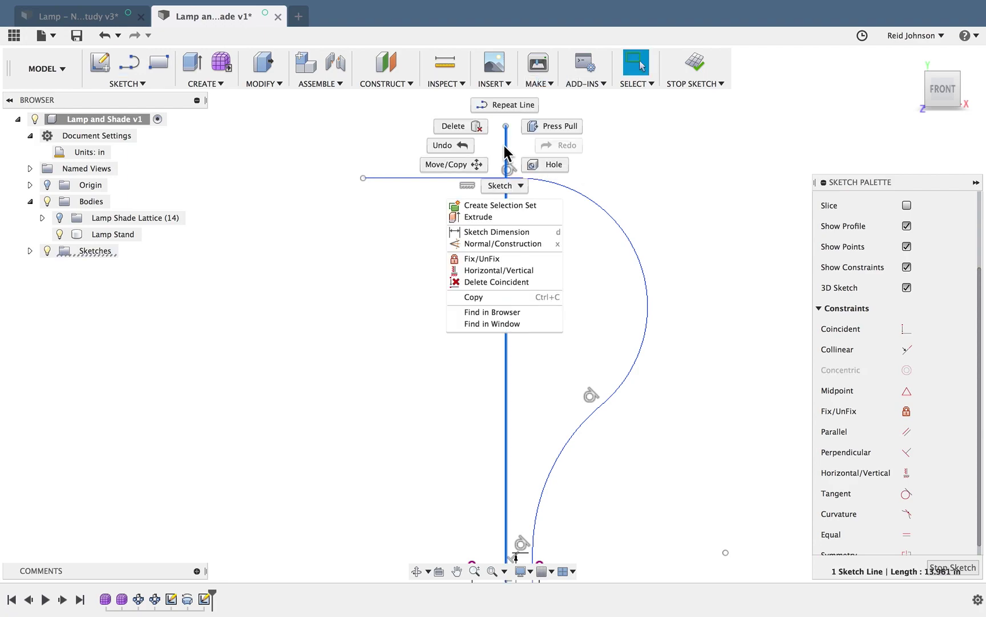
left_click(493, 244)
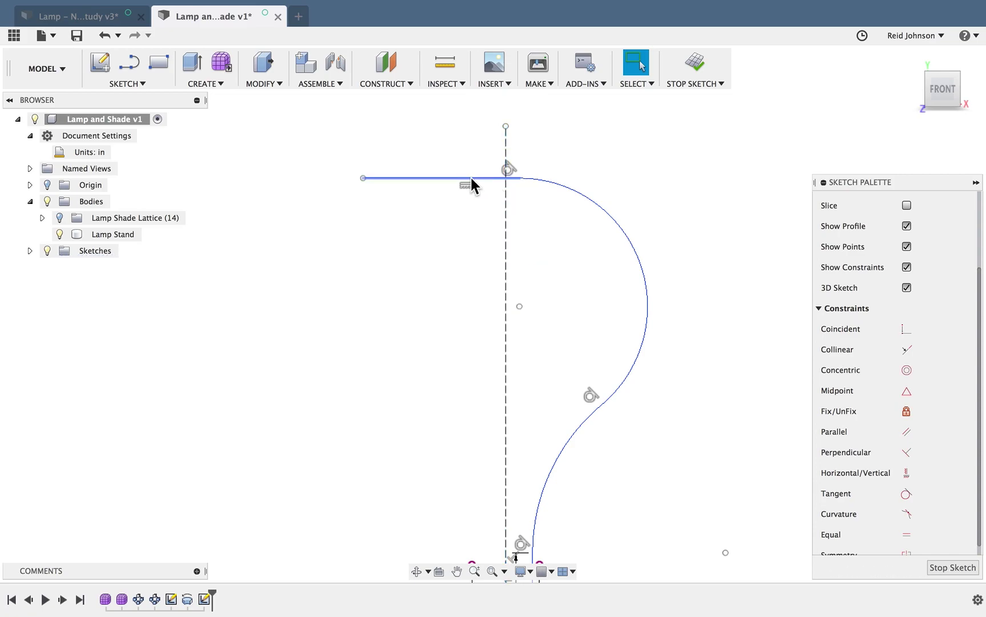
Reposition the horizontal tangent line so the upper arc's end sits close to the vertical centerline
mouse_move(463, 178)
left_mouse_down()
mouse_move(433, 141)
mouse_move(438, 154)
left_mouse_up()
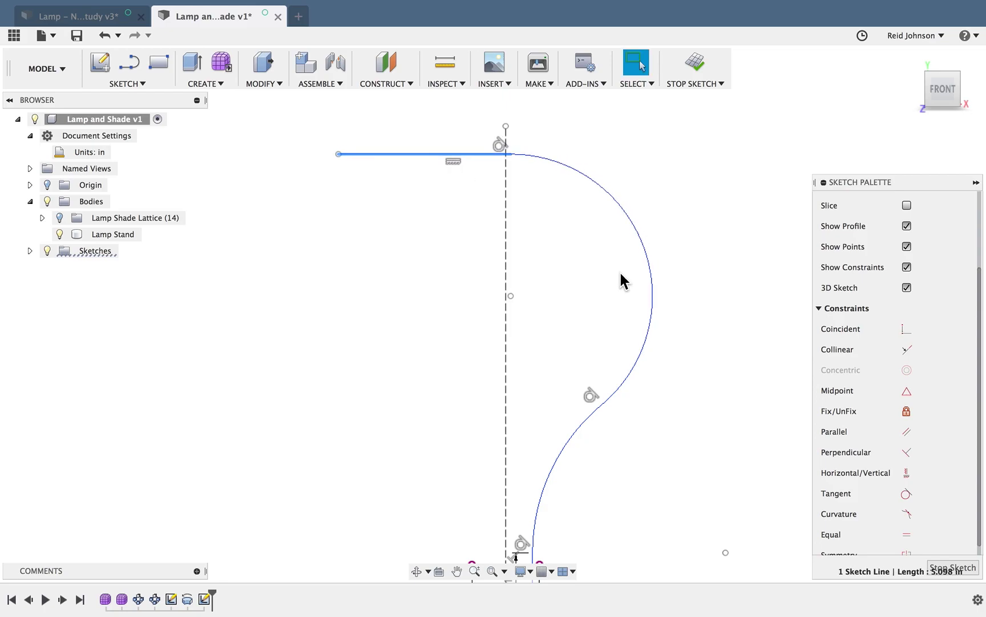
scroll(830, 458, "down", 1)
mouse_move(486, 153)
left_mouse_down()
mouse_move(481, 144)
mouse_move(464, 159)
left_mouse_up()
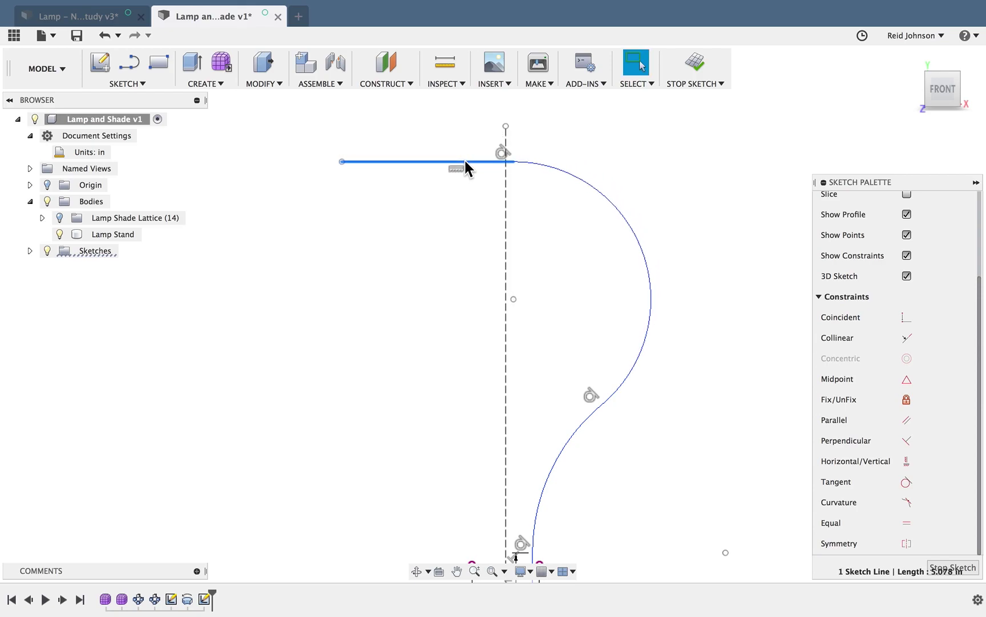
Apply a Coincident constraint between the upper arc's top end point and the vertical centerline
left_click(905, 319)
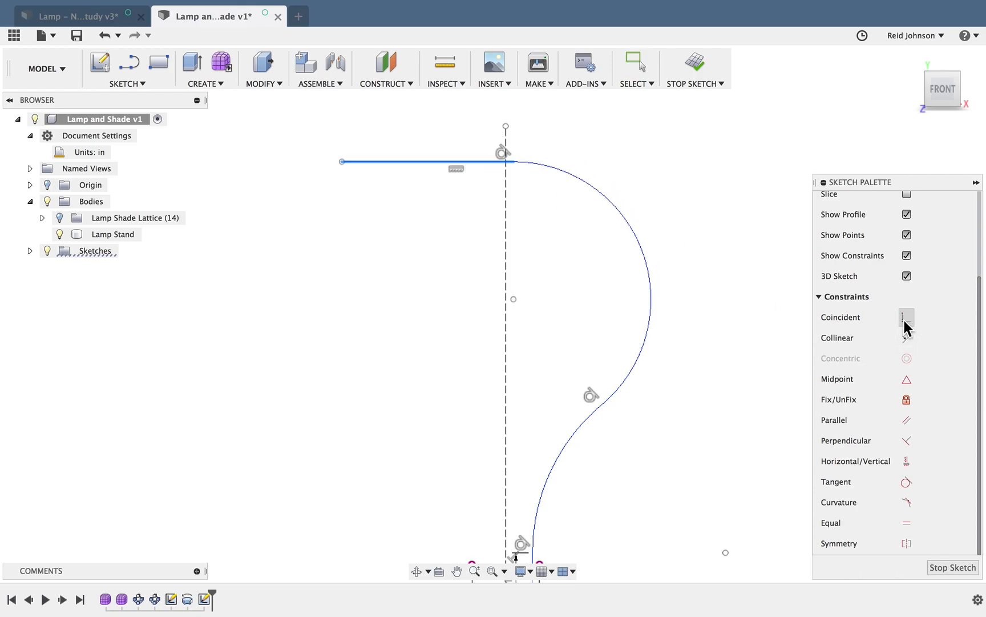
left_click(514, 162)
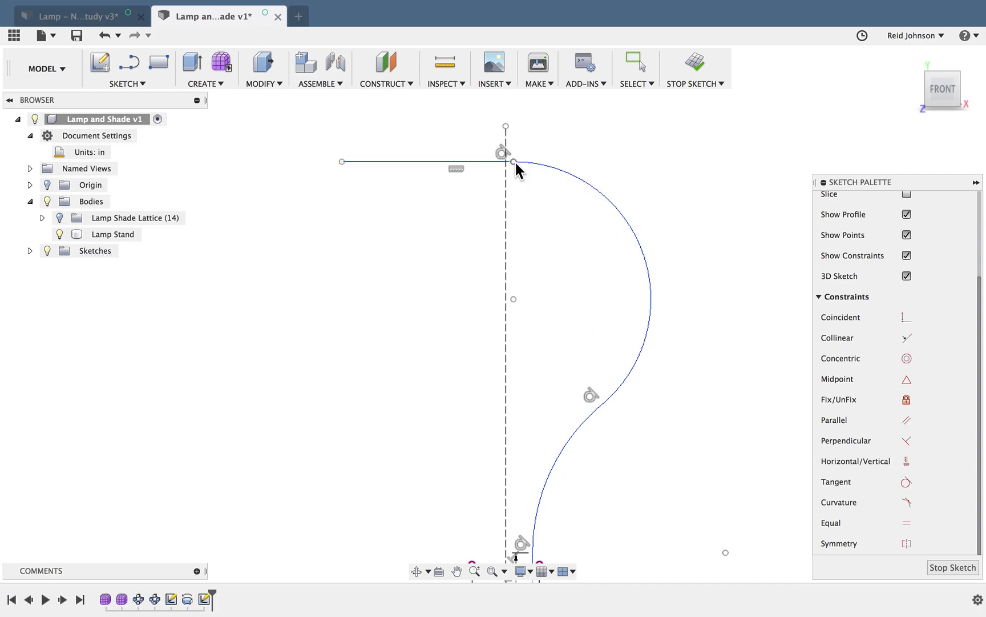
left_click(514, 162)
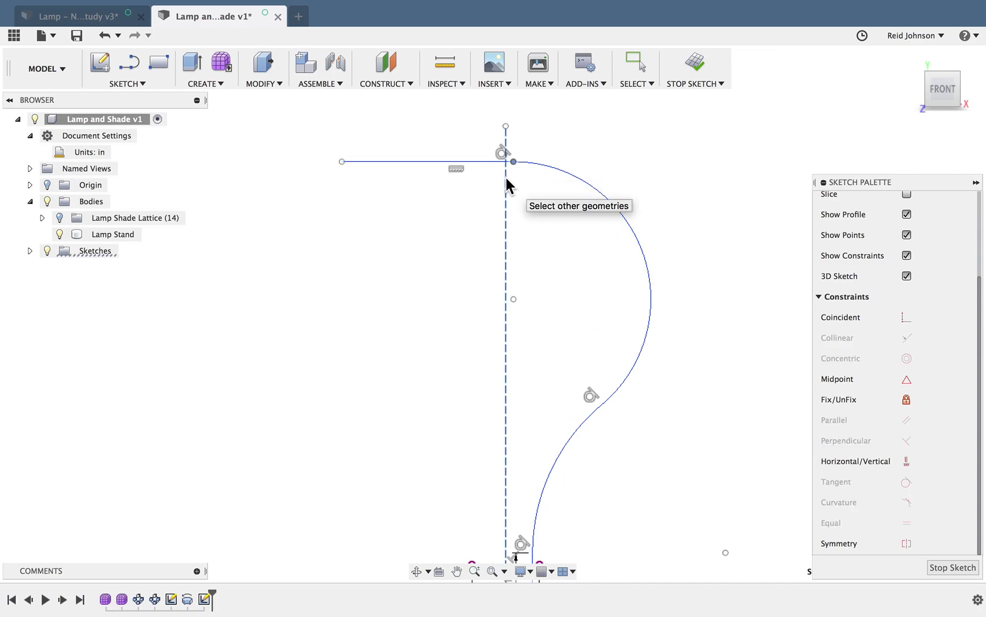
left_click(506, 175)
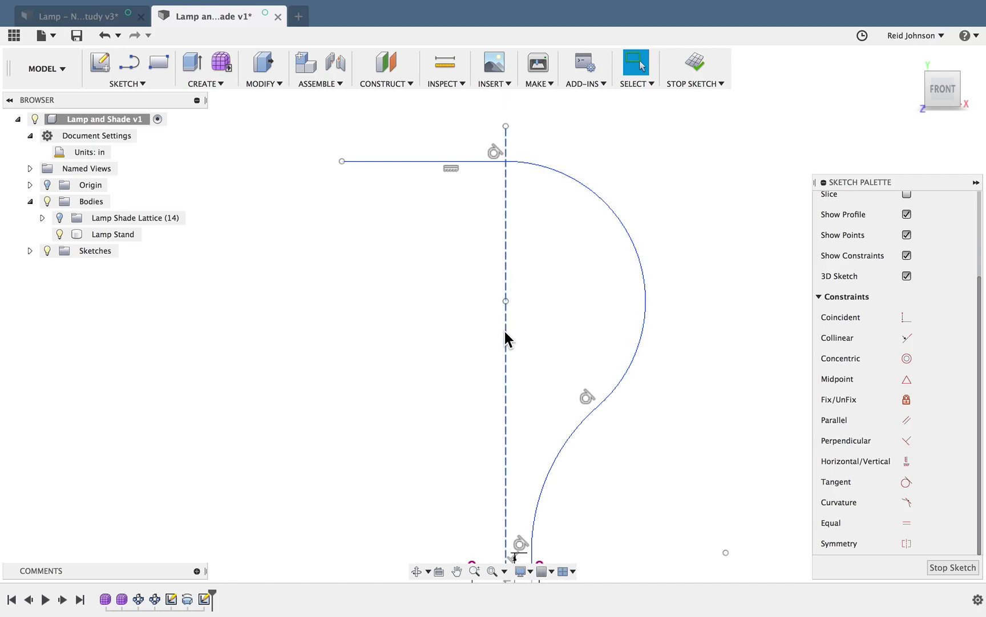
Convert the horizontal tangent line at the bulb's top to construction geometry
scroll(553, 339, "down", 3)
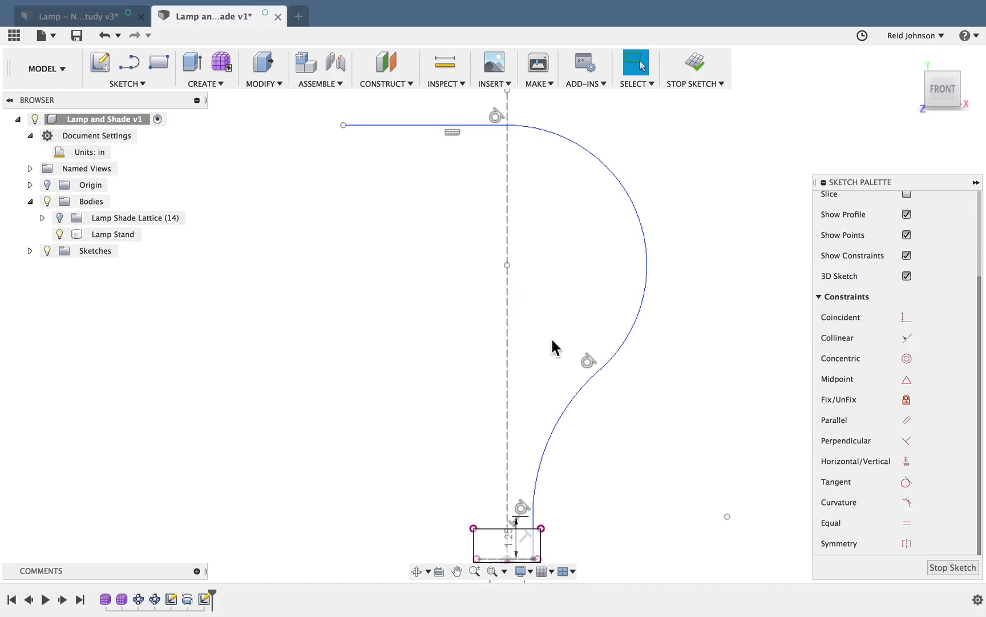
left_click(423, 125)
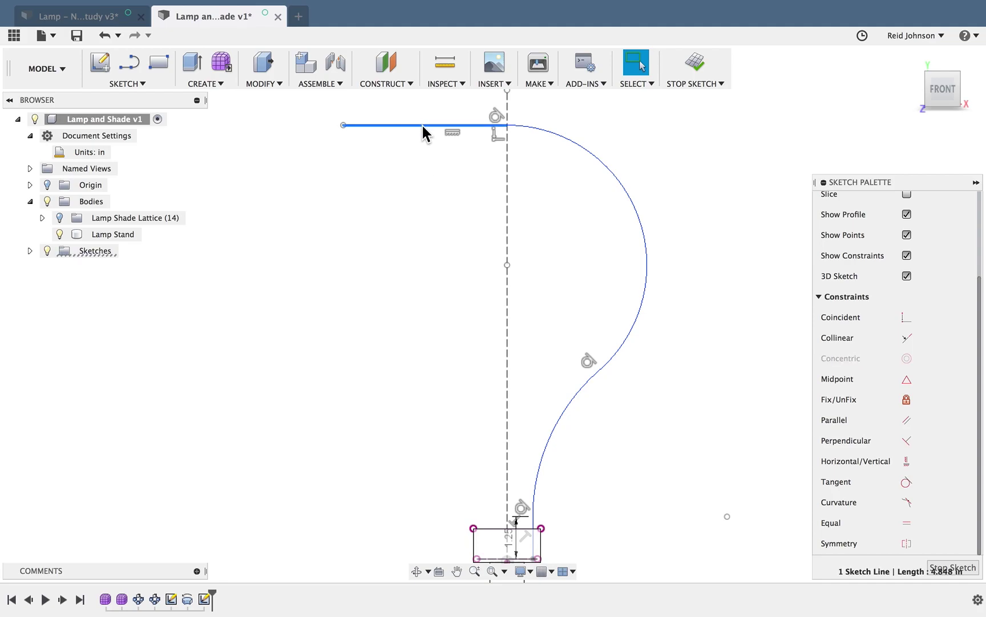
right_click(422, 127)
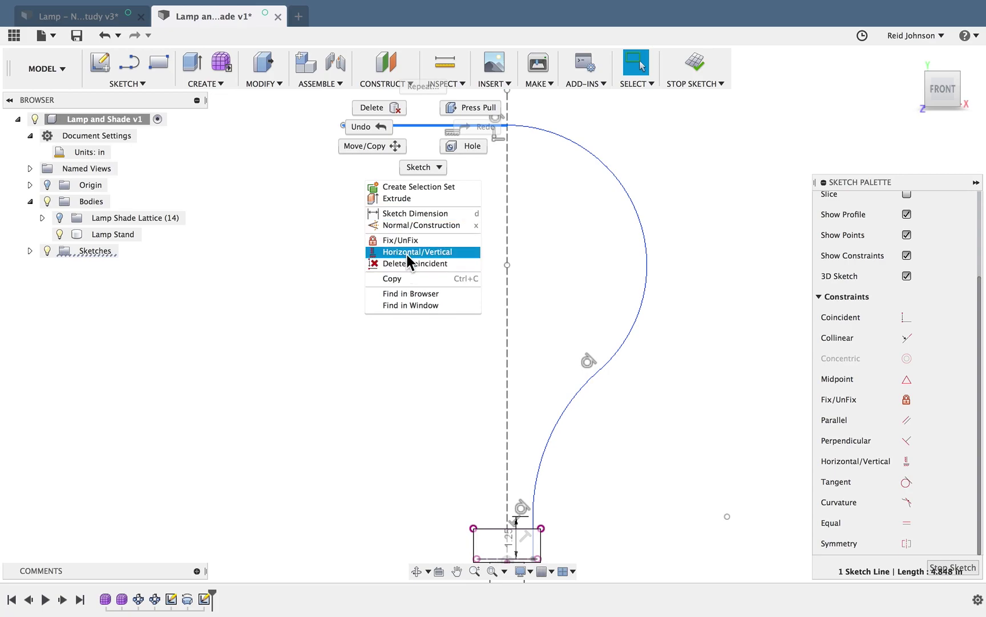
left_click(415, 226)
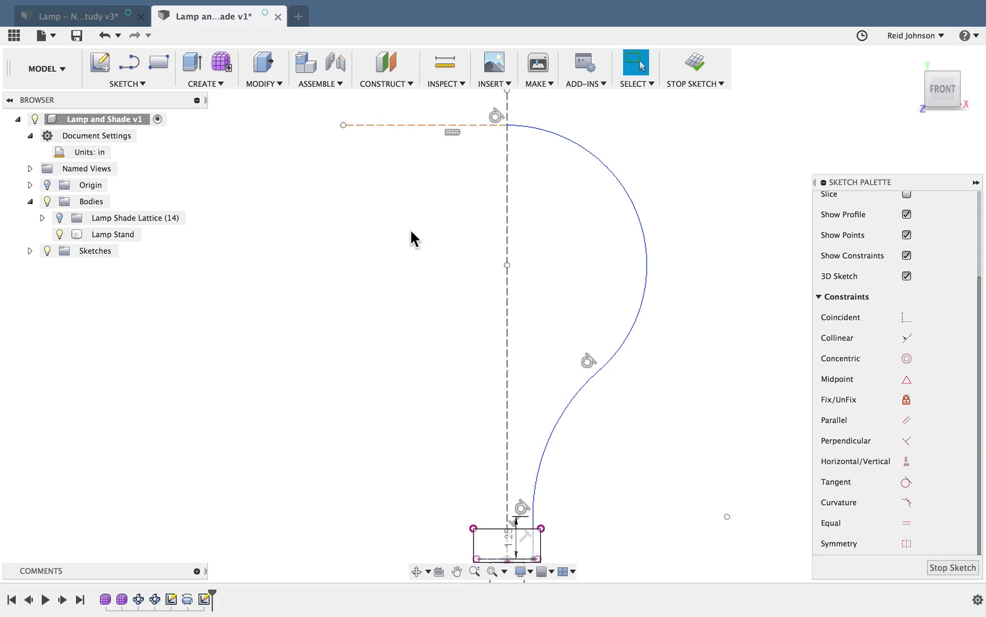
Offset the chained bulb outline inward by 0.1 in to form the glass thickness
scroll(418, 284, "down", 5)
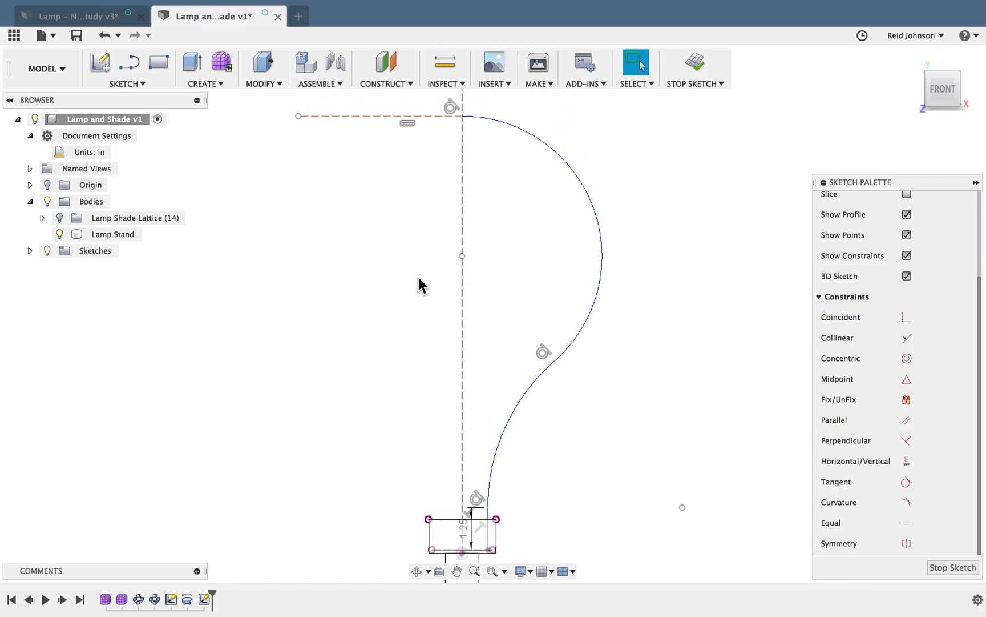
left_click(141, 84)
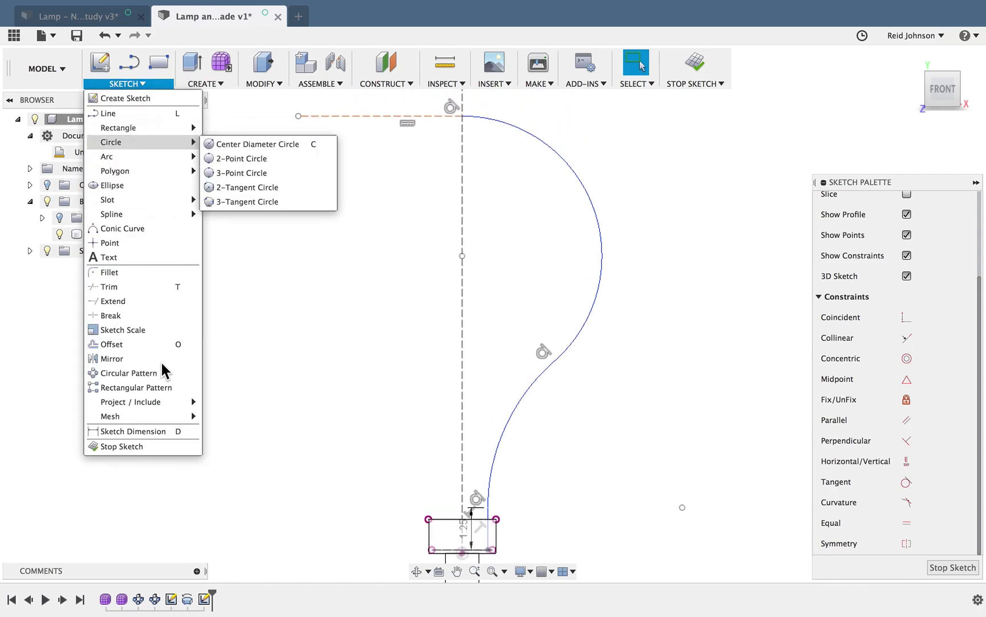
left_click(143, 343)
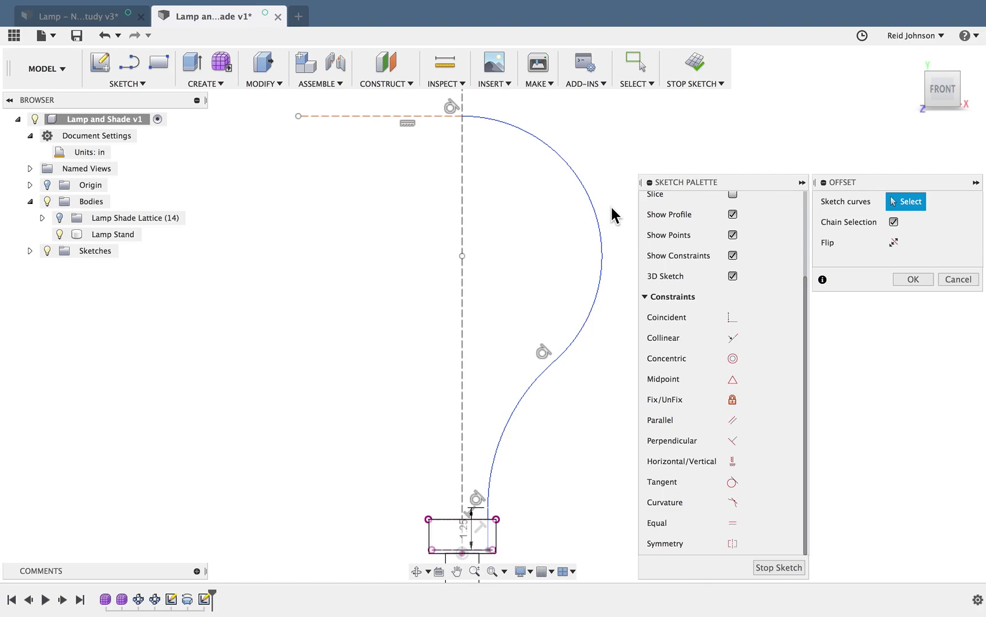
left_click(594, 215)
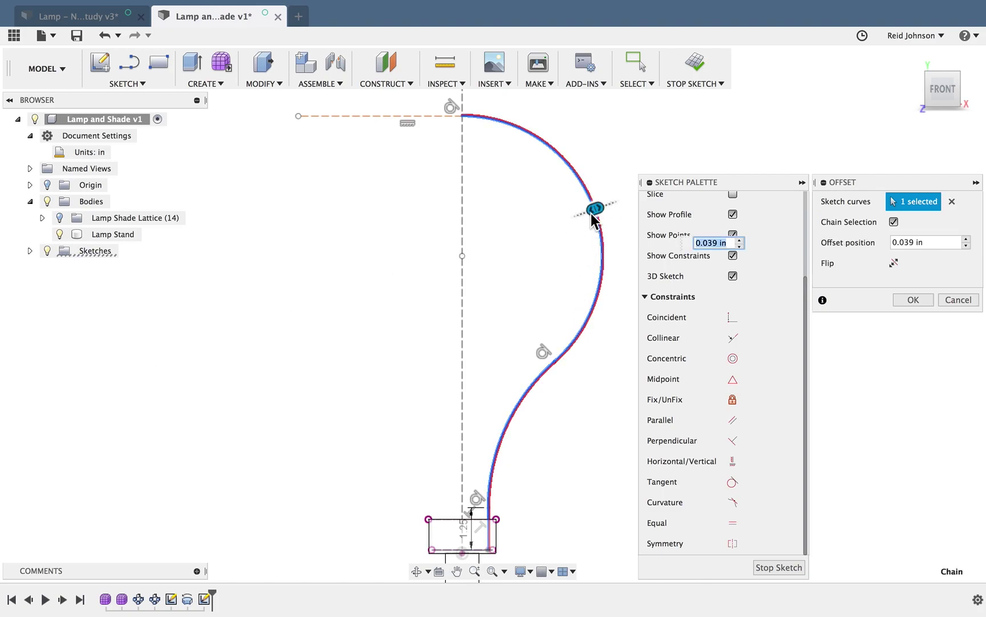
left_click_drag(592, 214, 585, 215)
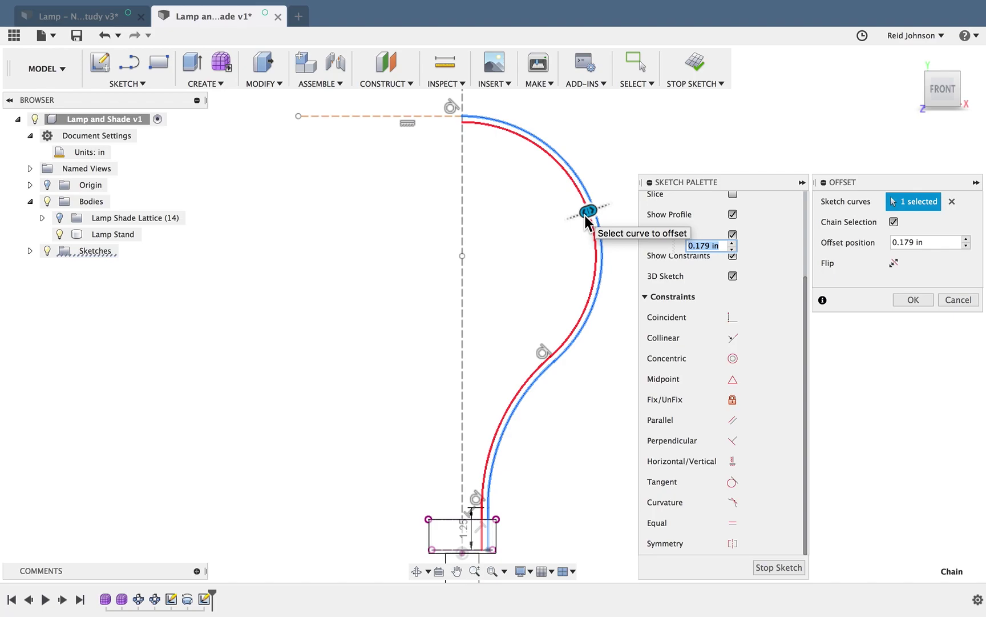
type(".1")
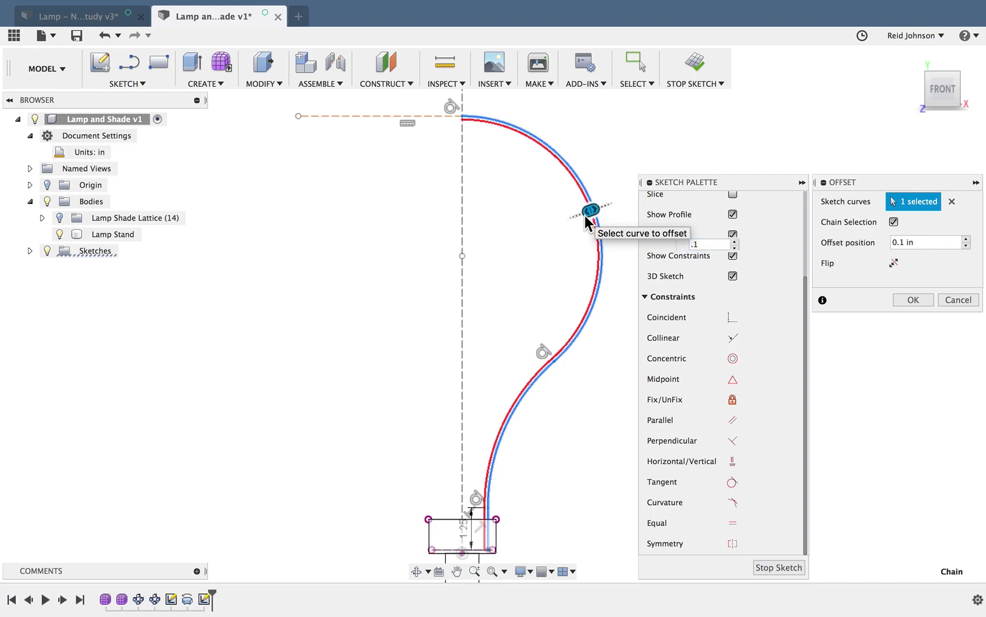
key("Return")
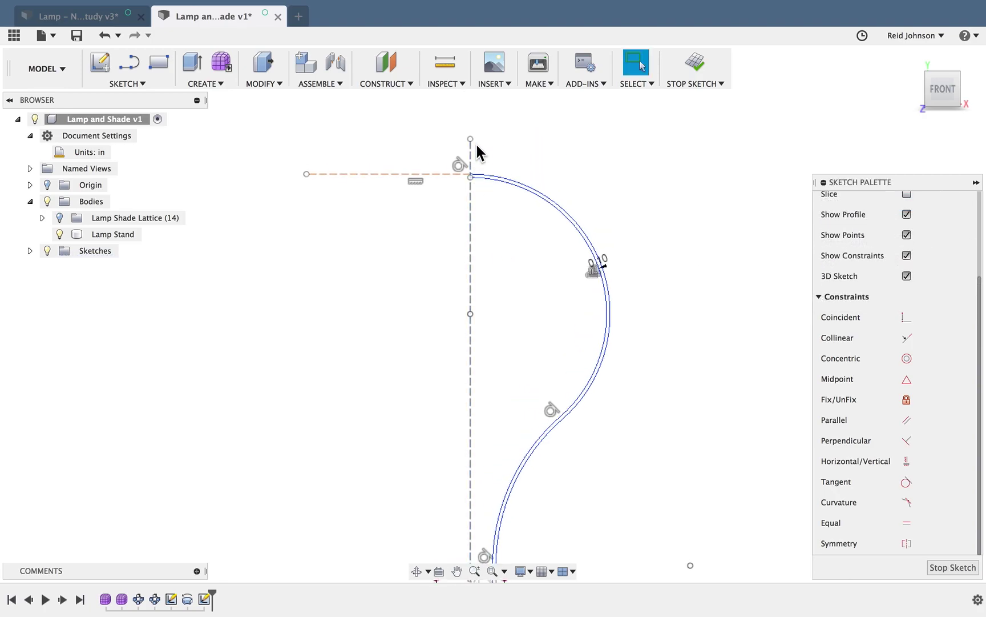
Draw a short line along the centerline joining the top ends of the bulb's outer and inner arcs
scroll(476, 146, "up", 5)
scroll(476, 145, "up", 5)
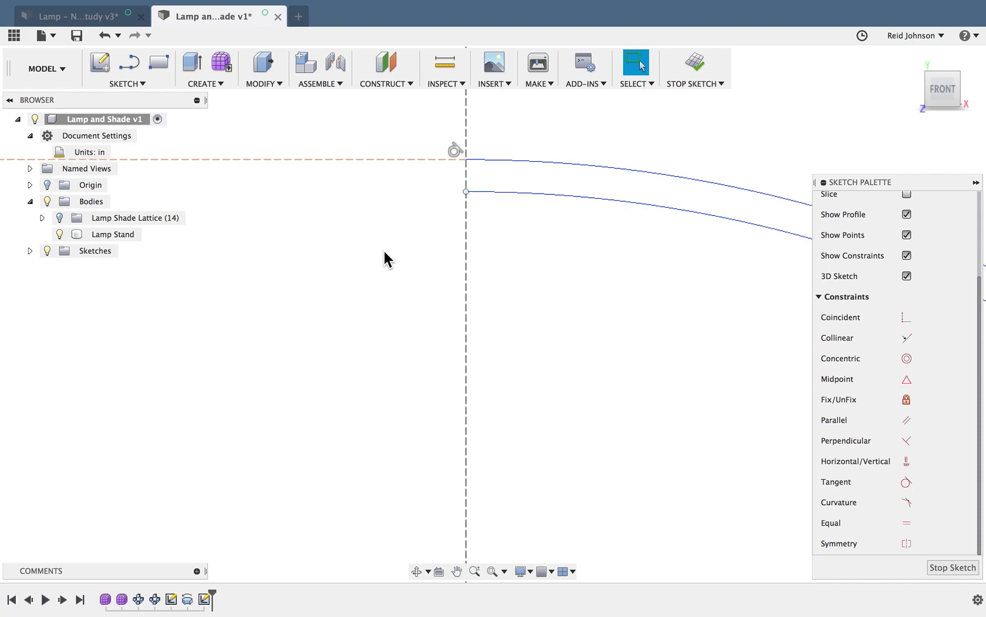
key("l")
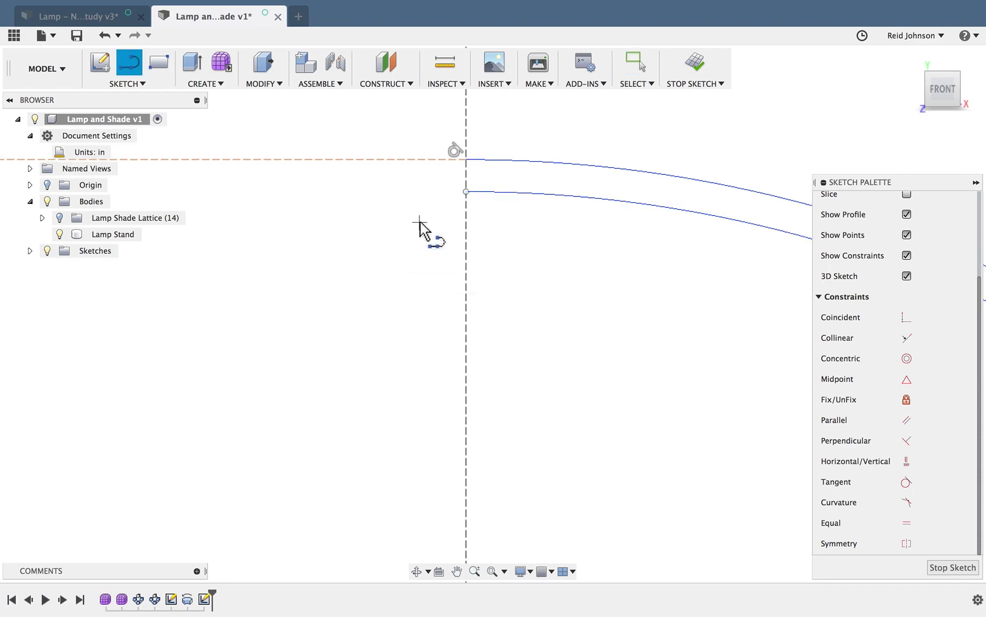
left_click(466, 160)
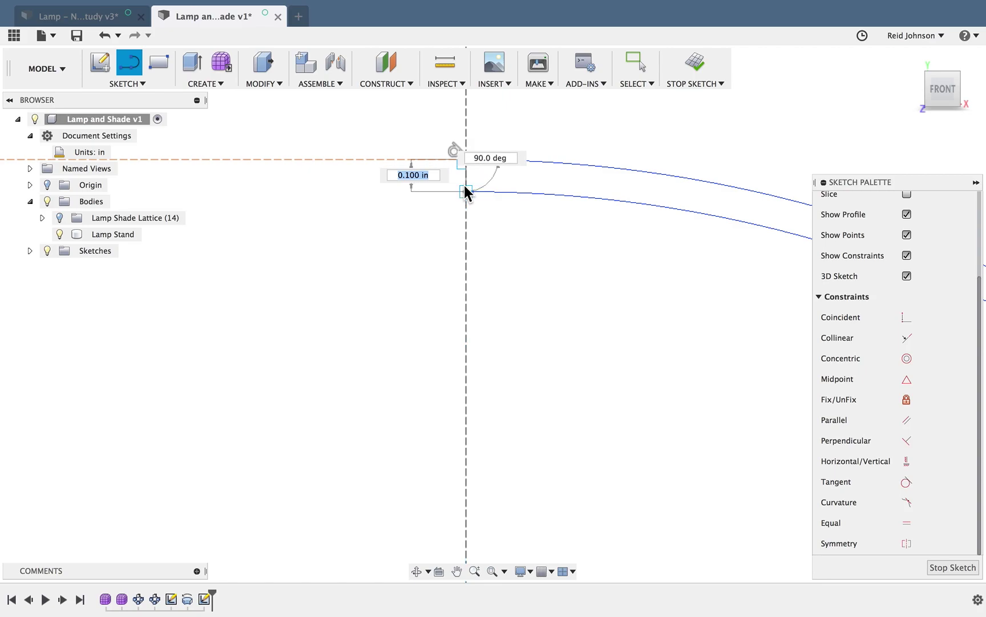
double_click(466, 190)
Close the bulb wall profile at its base with a line between the lower ends of the outer and inner outlines
scroll(554, 251, "down", 10)
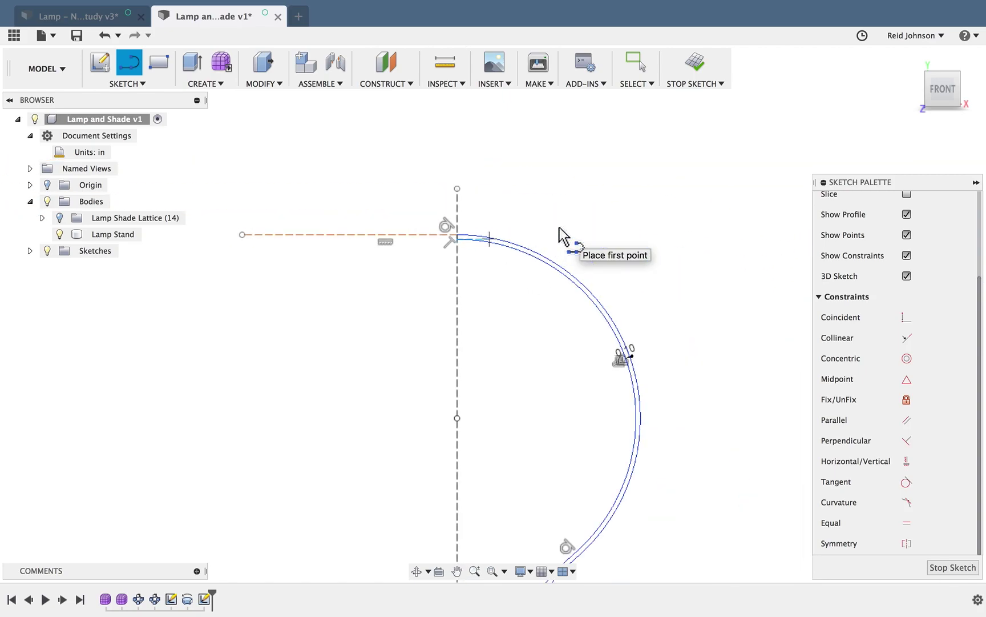
scroll(482, 399, "up", 8)
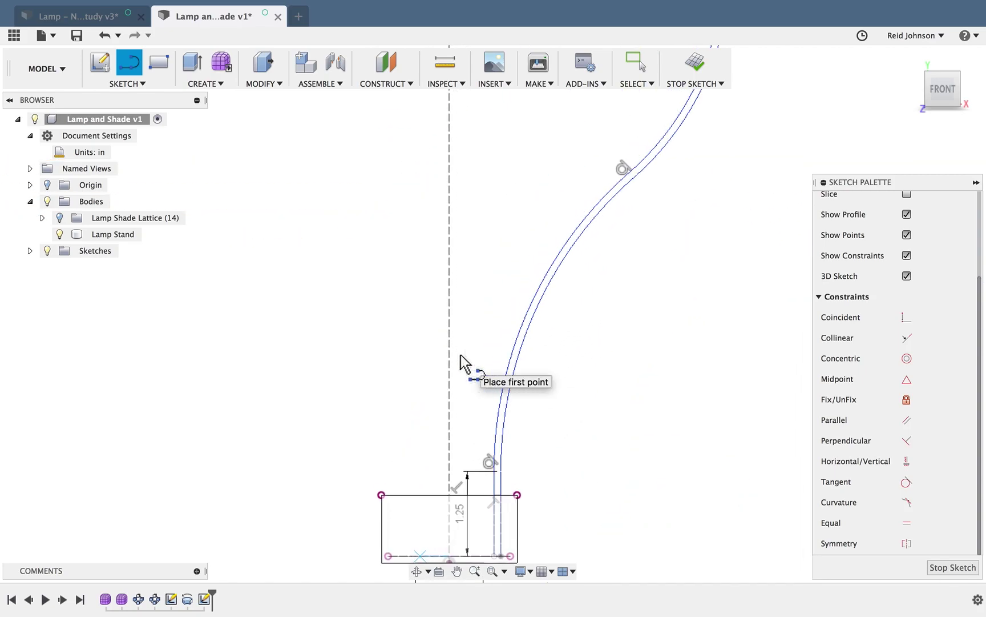
scroll(464, 360, "up", 5)
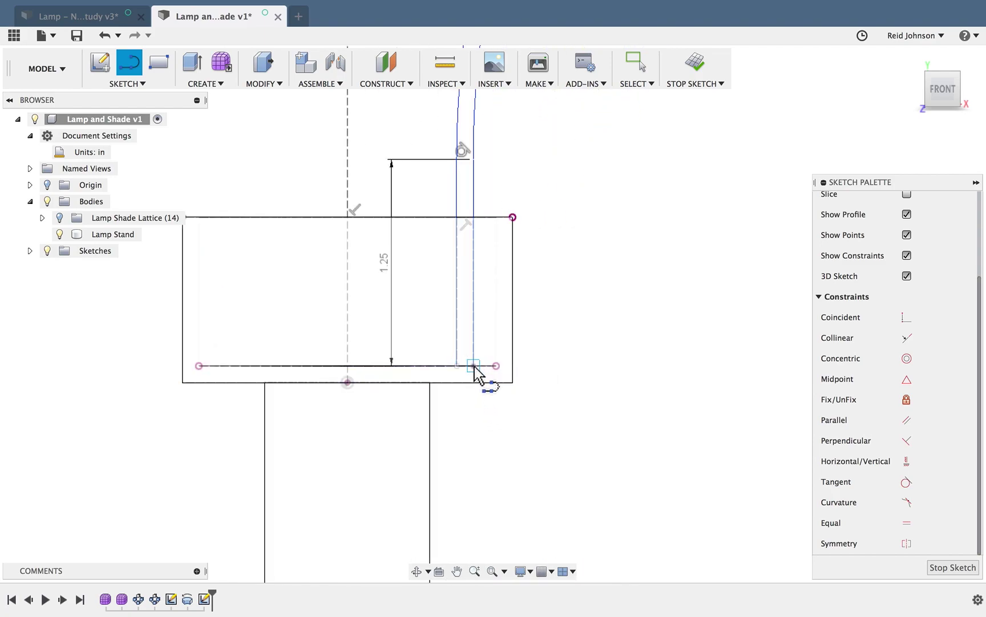
mouse_move(474, 365)
left_mouse_down()
mouse_move(460, 407)
mouse_move(462, 374)
left_mouse_up()
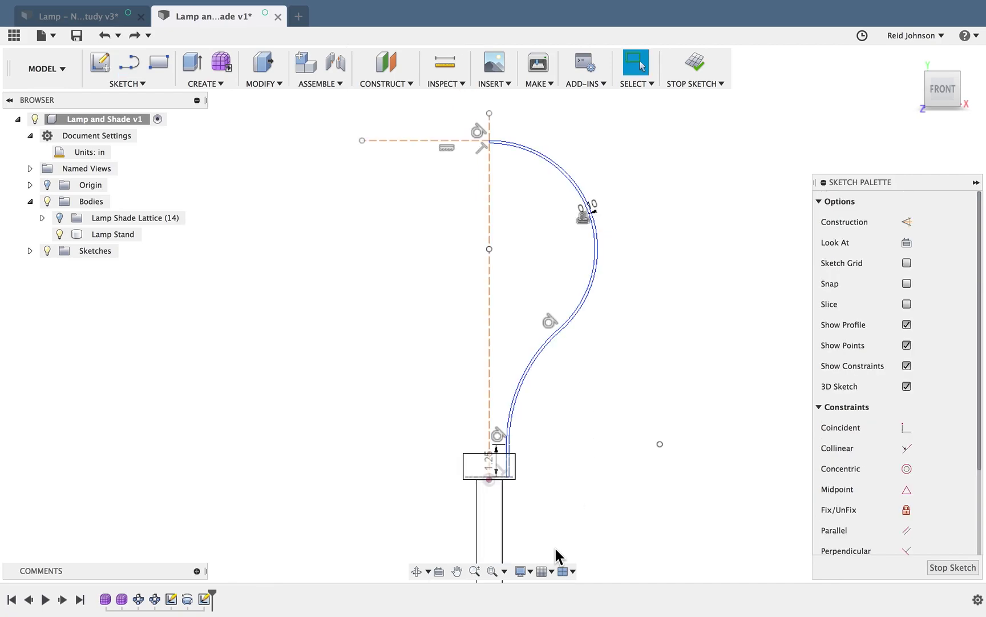
Set the visual style to Shaded with Visible Edges Only and inspect the closed bulb wall profile
left_click(521, 571)
mouse_move(563, 450)
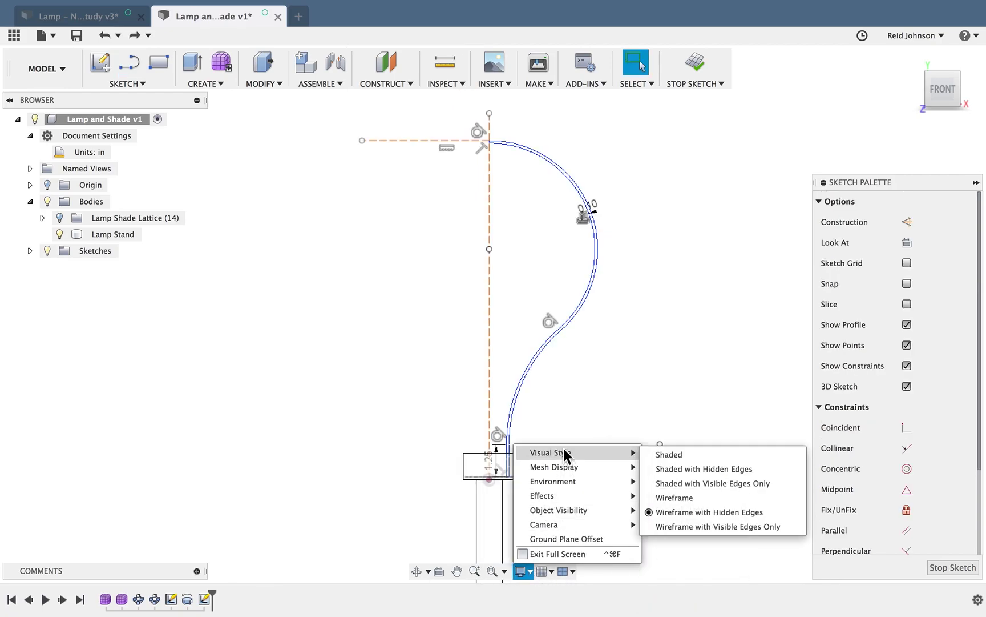
left_click(667, 485)
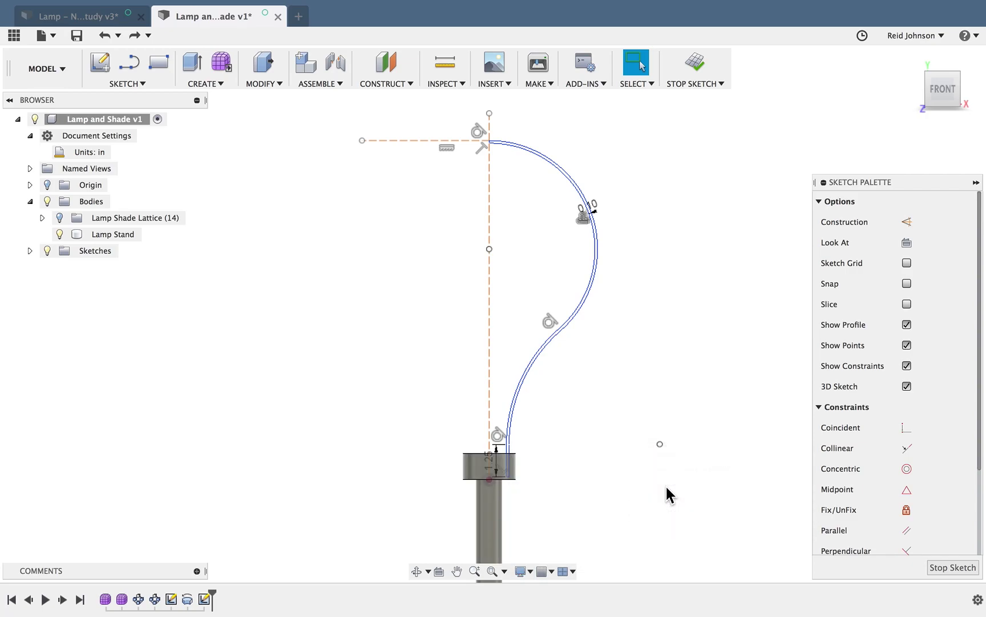
scroll(605, 403, "up", 5)
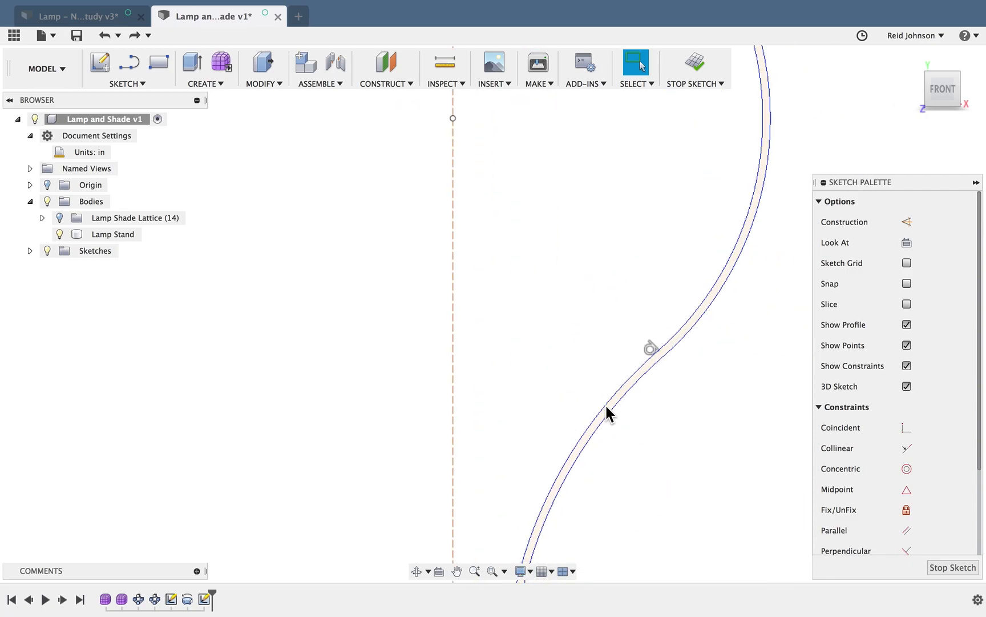
scroll(606, 408, "right", 1)
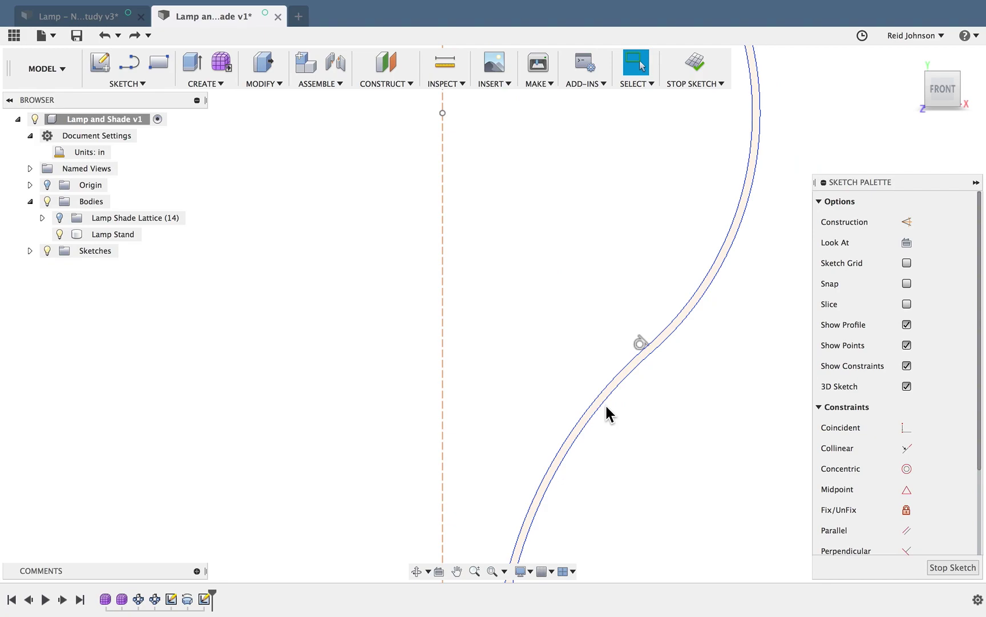
scroll(630, 406, "down", 3)
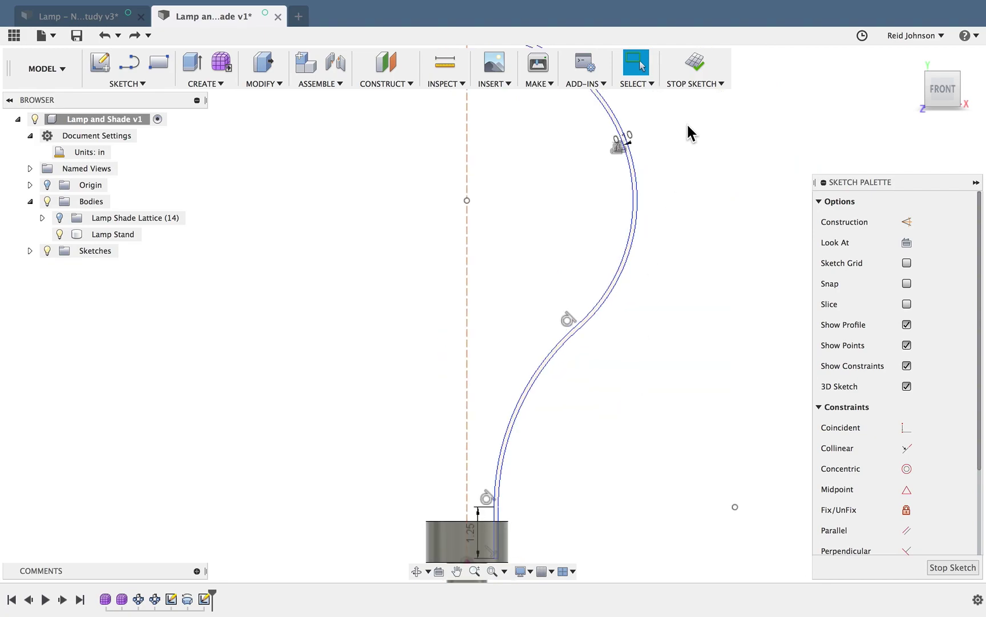
Finish the sketch and revolve the bulb wall profile 360 degrees around the Y axis with the Join operation
left_click(693, 67)
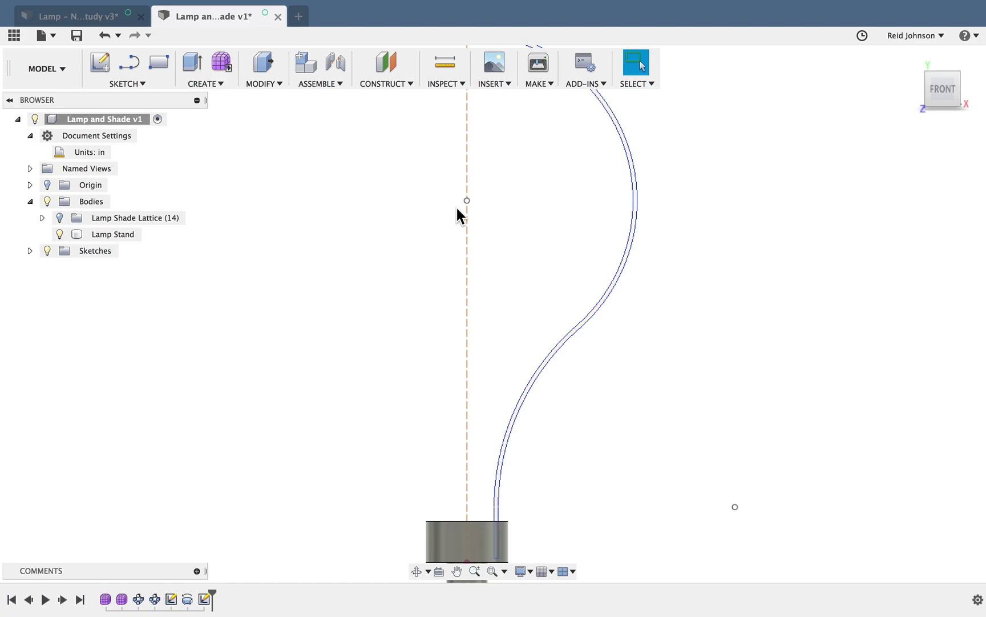
left_click(212, 84)
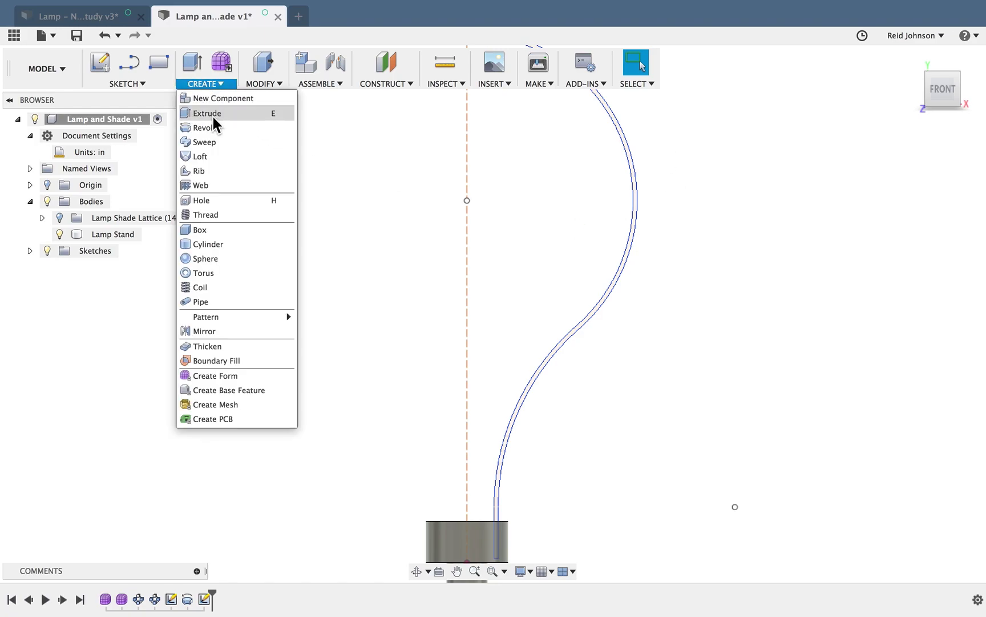
mouse_move(230, 317)
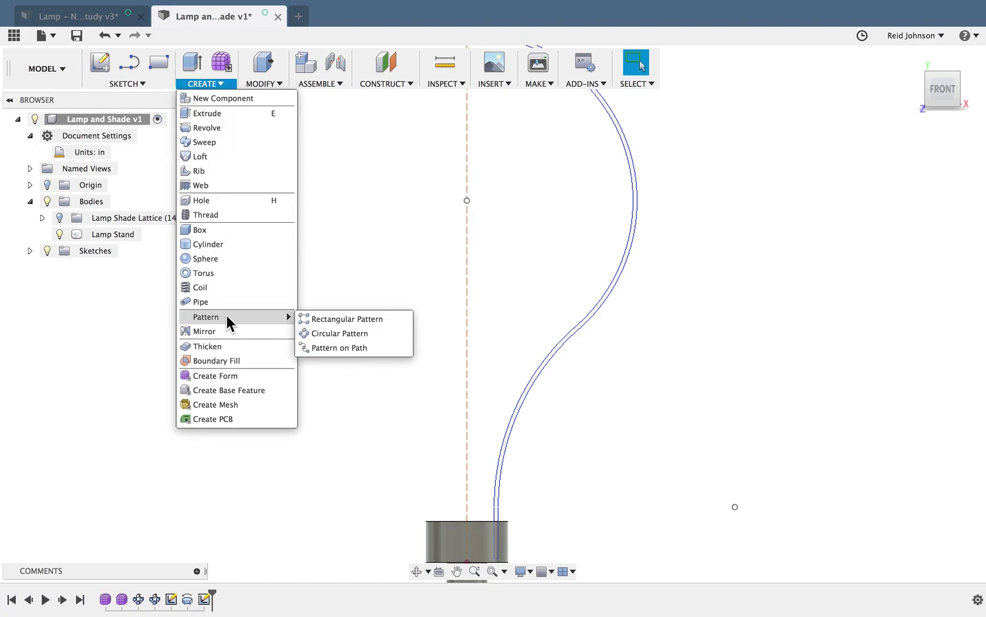
left_click(207, 127)
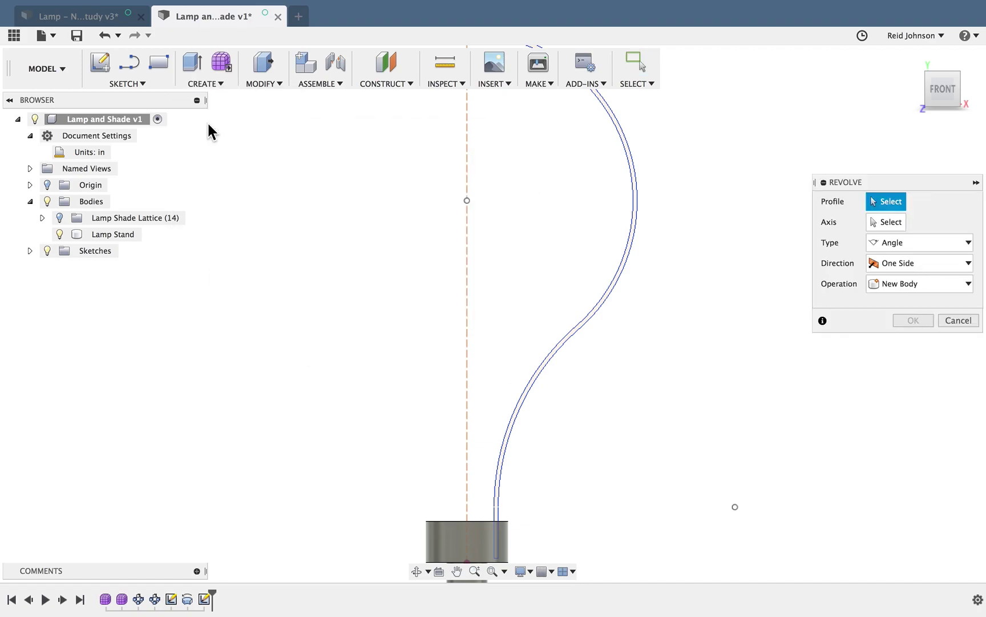
left_click(624, 257)
left_click(879, 225)
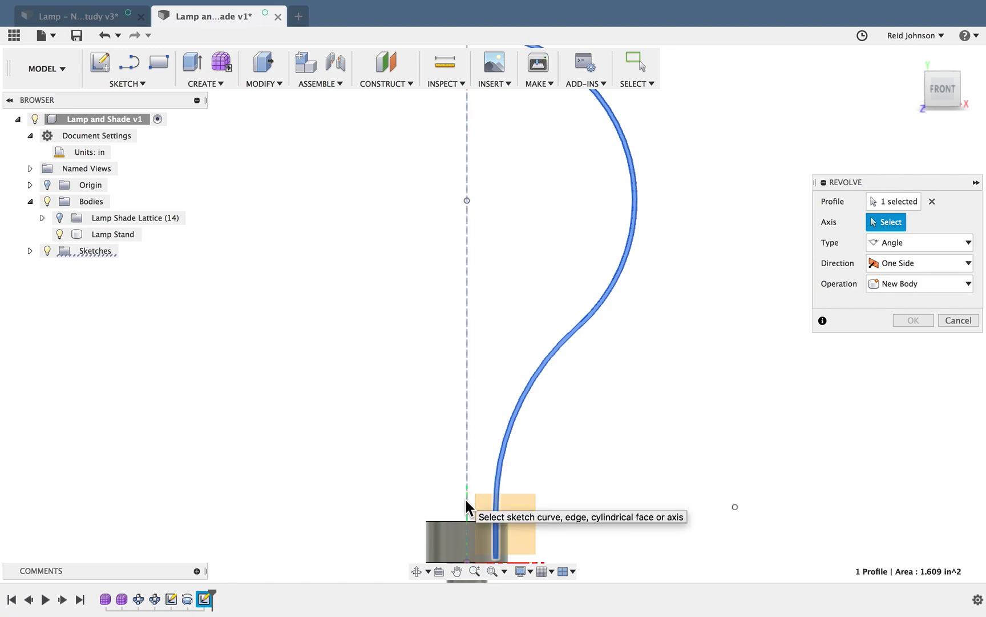
scroll(465, 499, "down", 3)
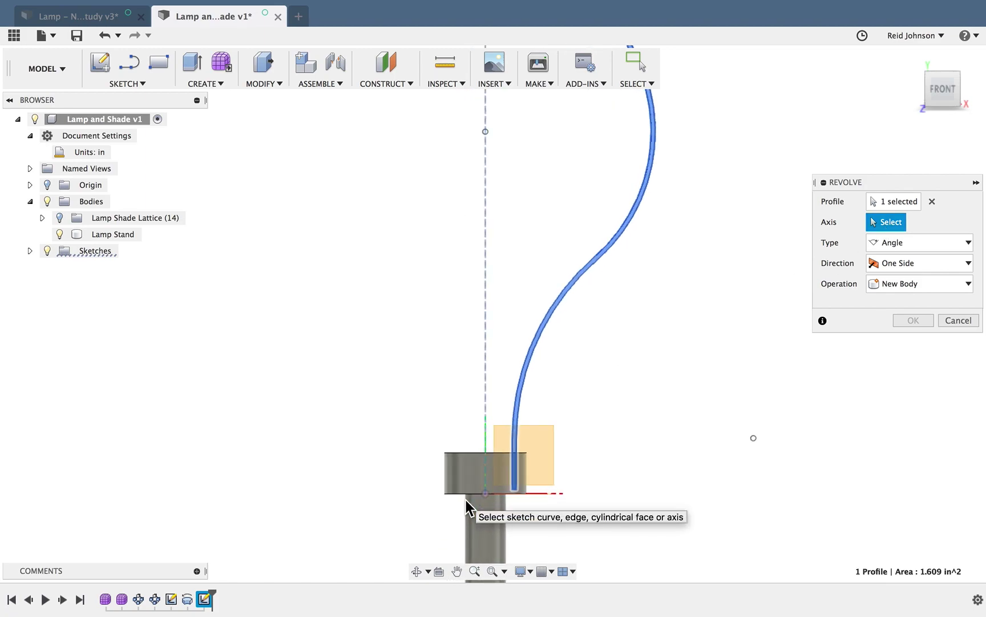
left_click(485, 435)
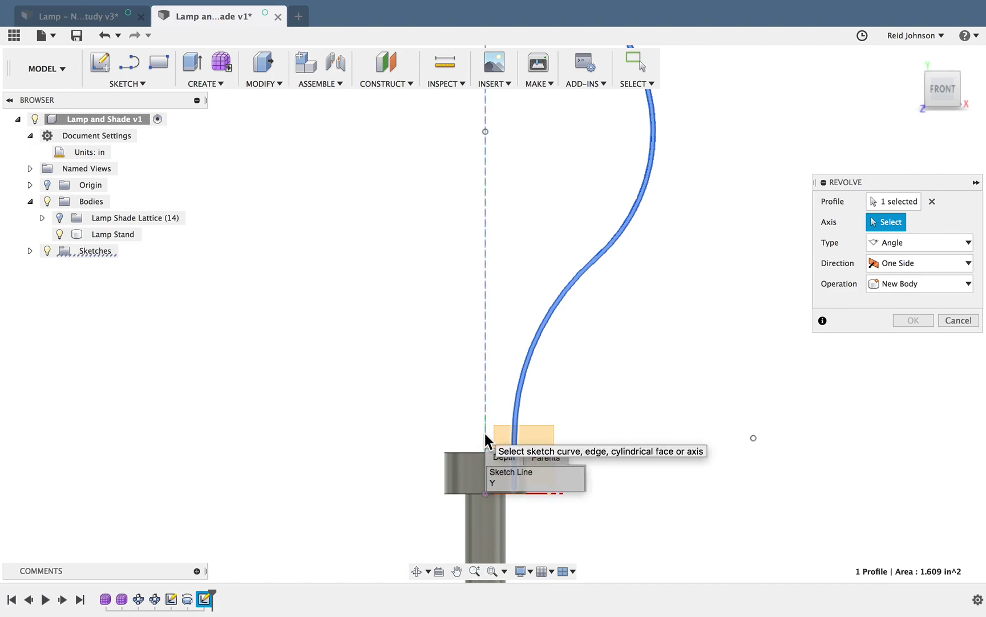
left_click(495, 481)
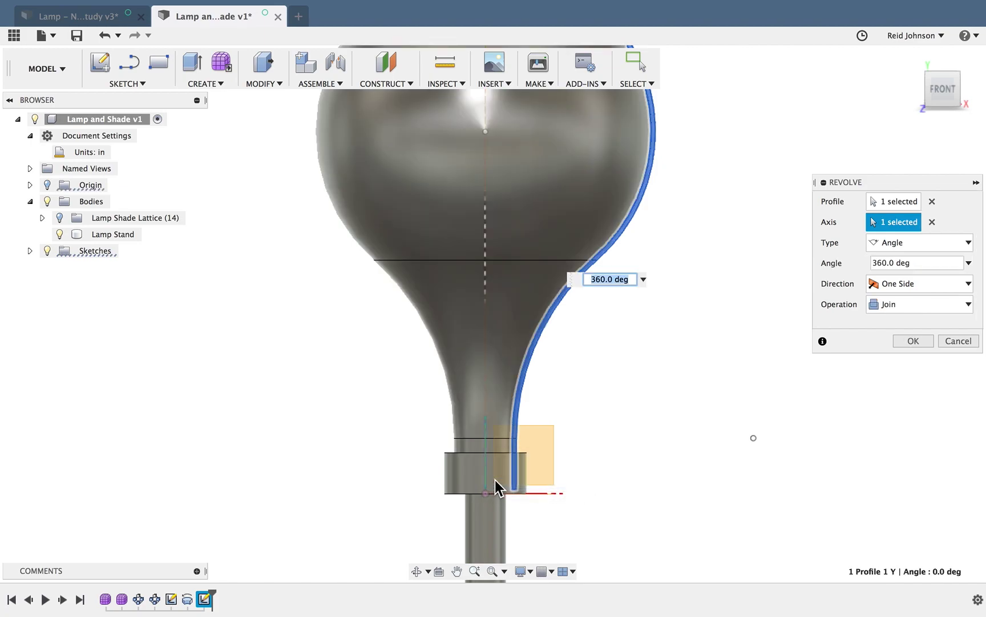
left_click(911, 338)
key("F6")
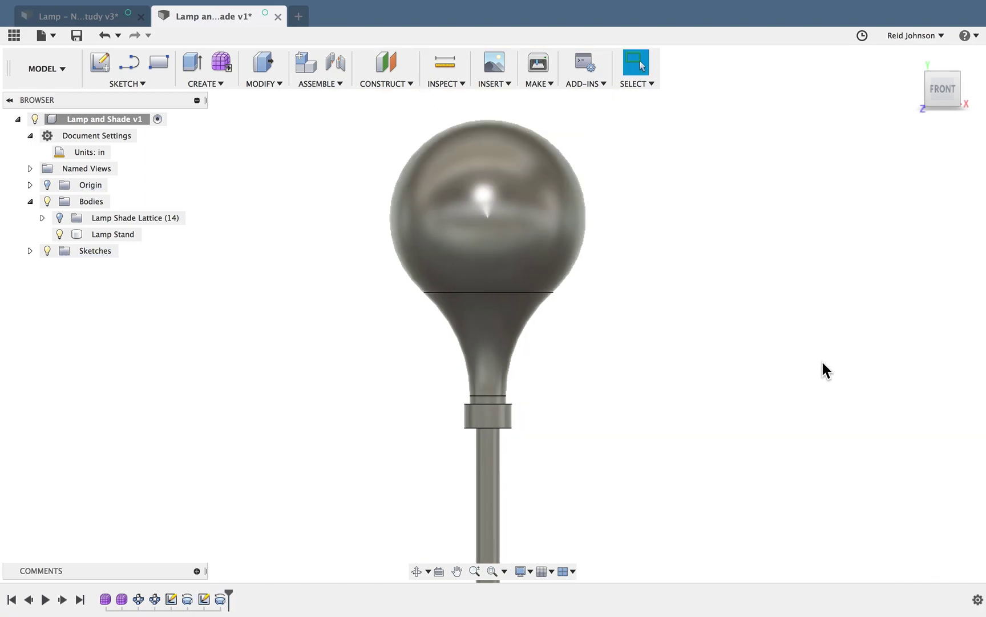
Try applying the Glass (Clear) appearance to the light bulb as a body appearance
right_click(714, 309)
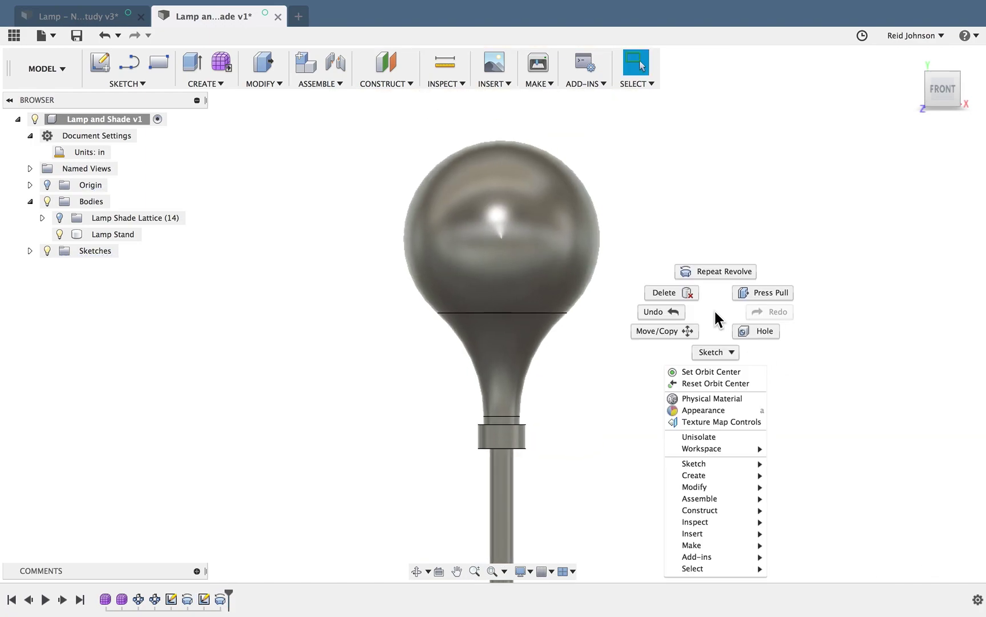
left_click(697, 409)
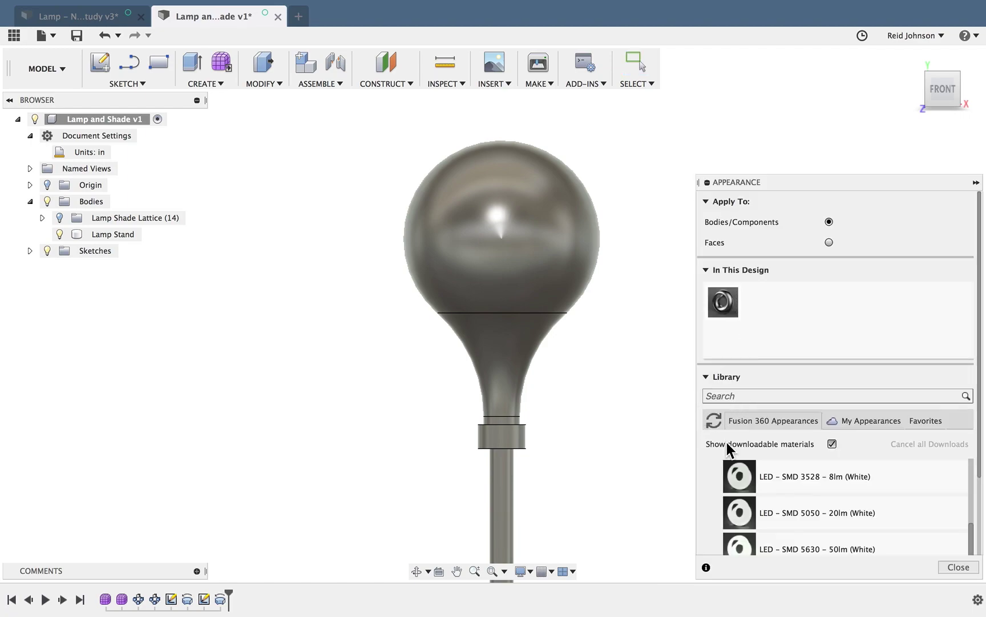
scroll(727, 460, "up", 10)
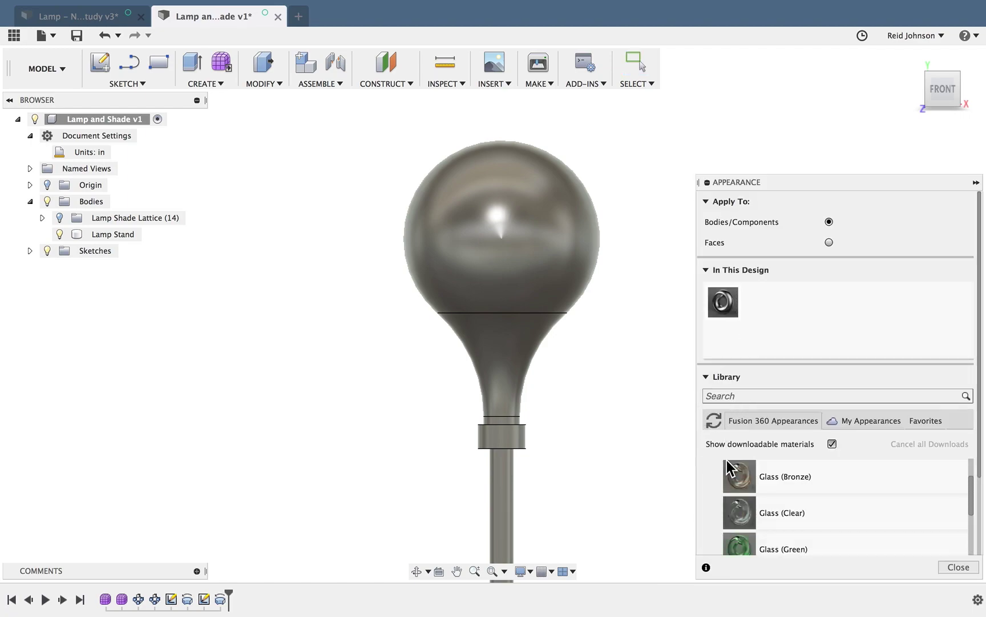
left_click_drag(751, 455, 554, 316)
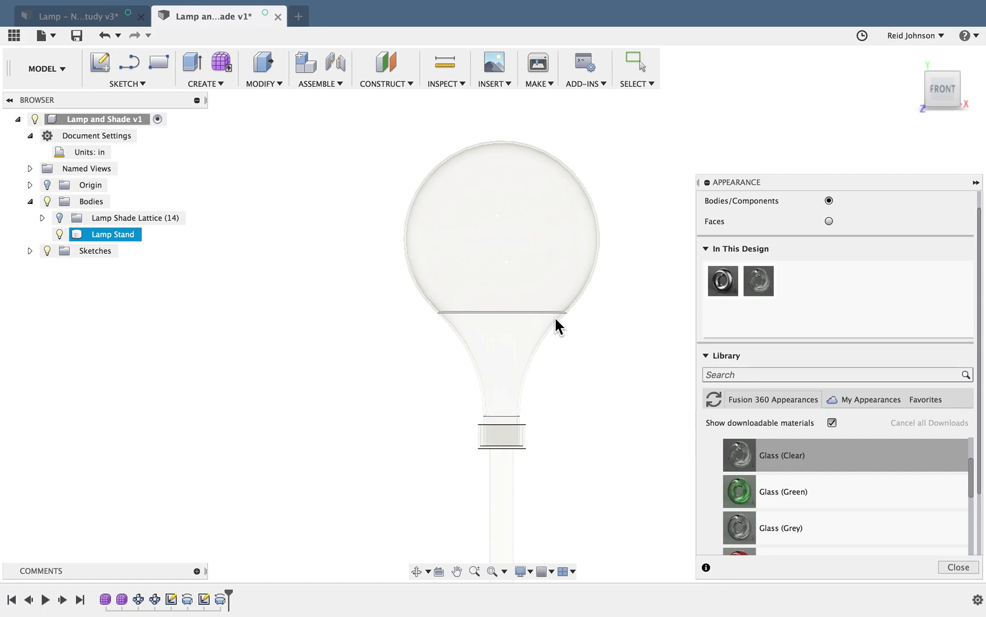
left_click(959, 568)
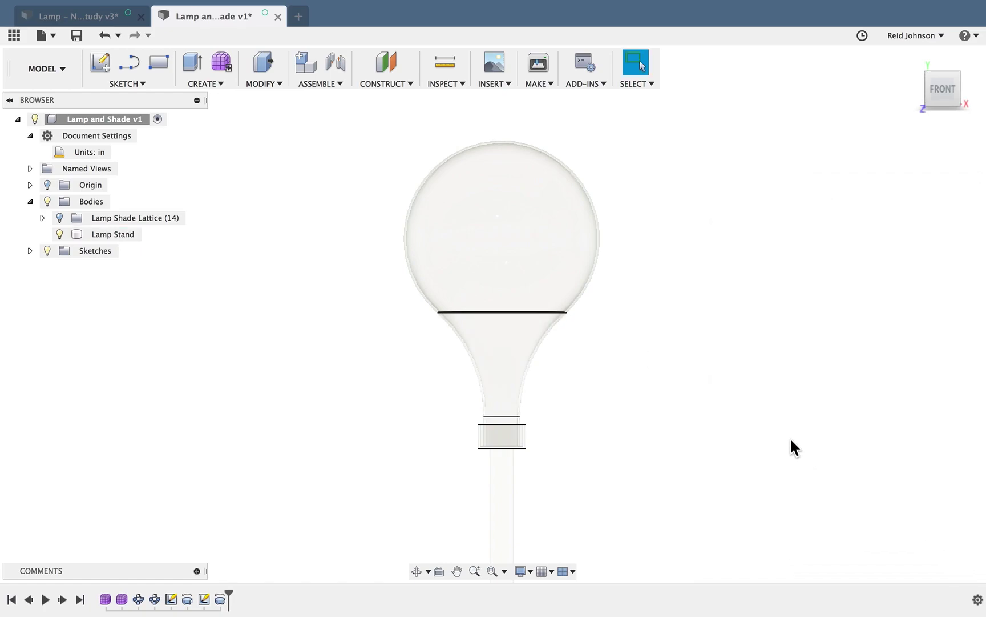
key("super+z")
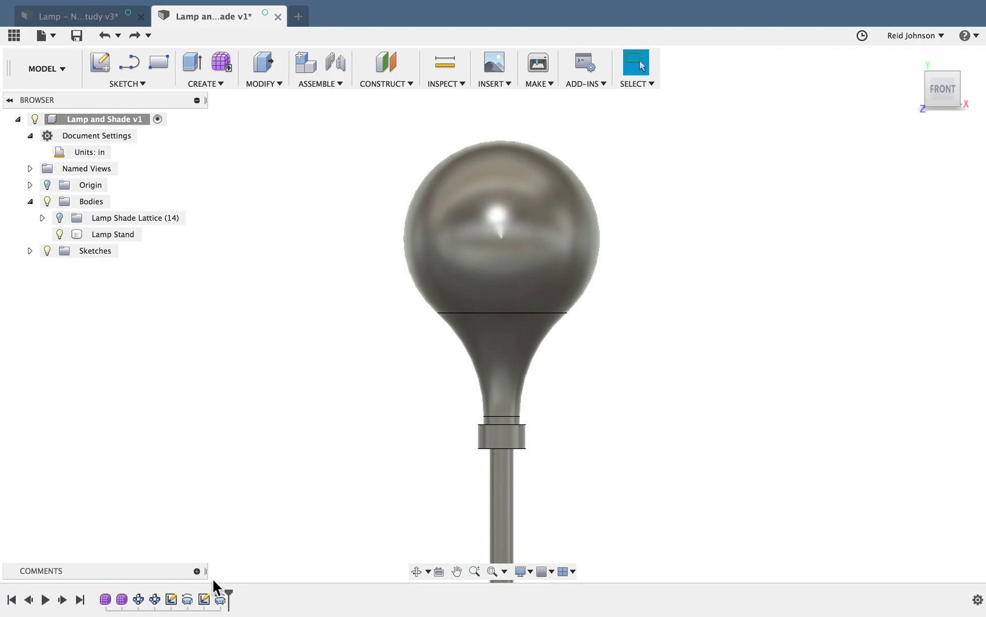
Edit the bulb's revolve feature and set its operation to New Body
left_click(220, 600)
right_click(220, 600)
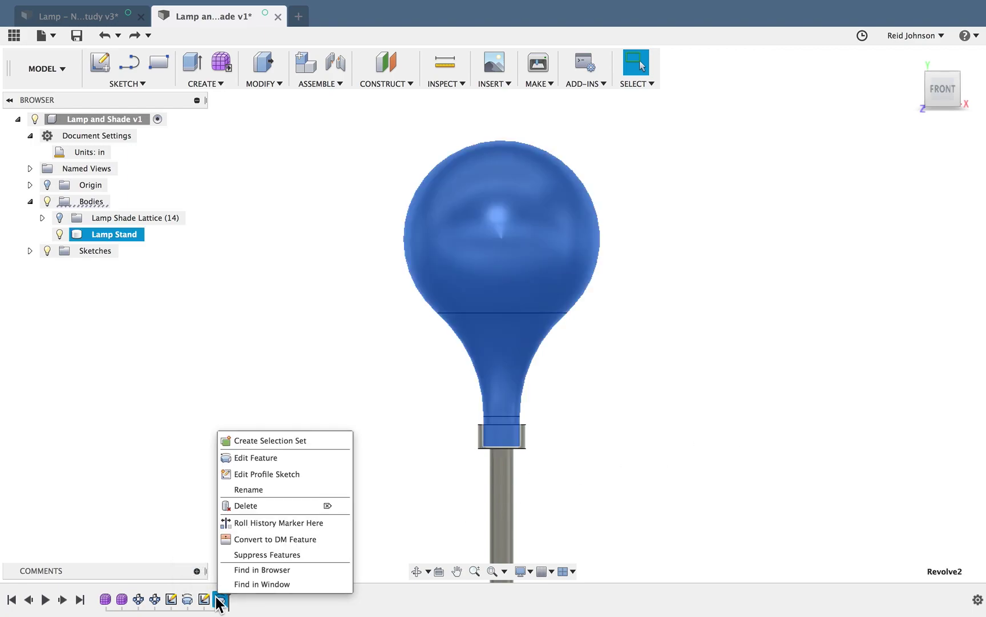
left_click(245, 457)
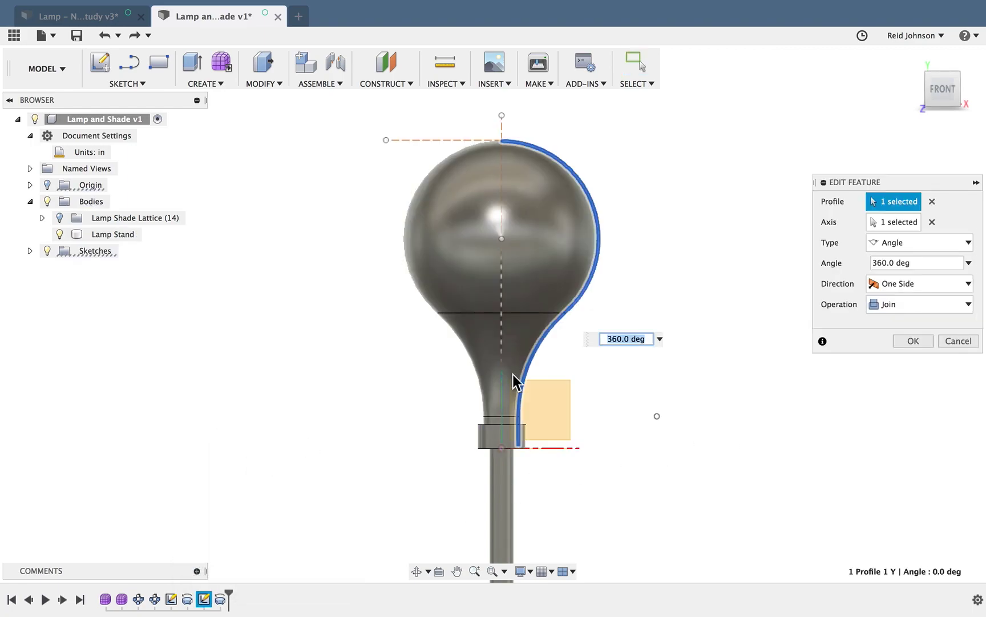
left_click(883, 308)
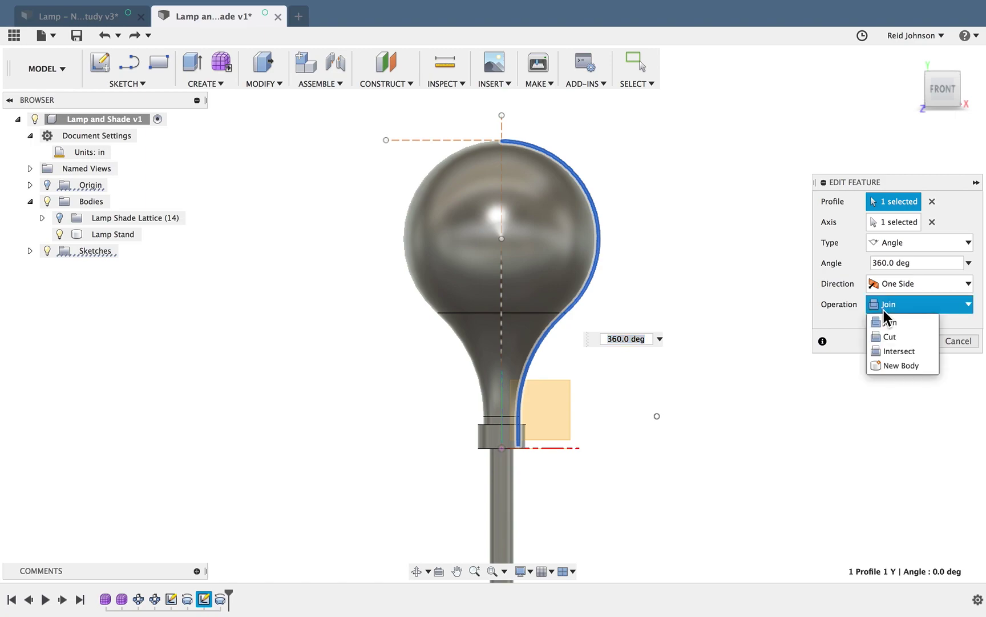
left_click(889, 366)
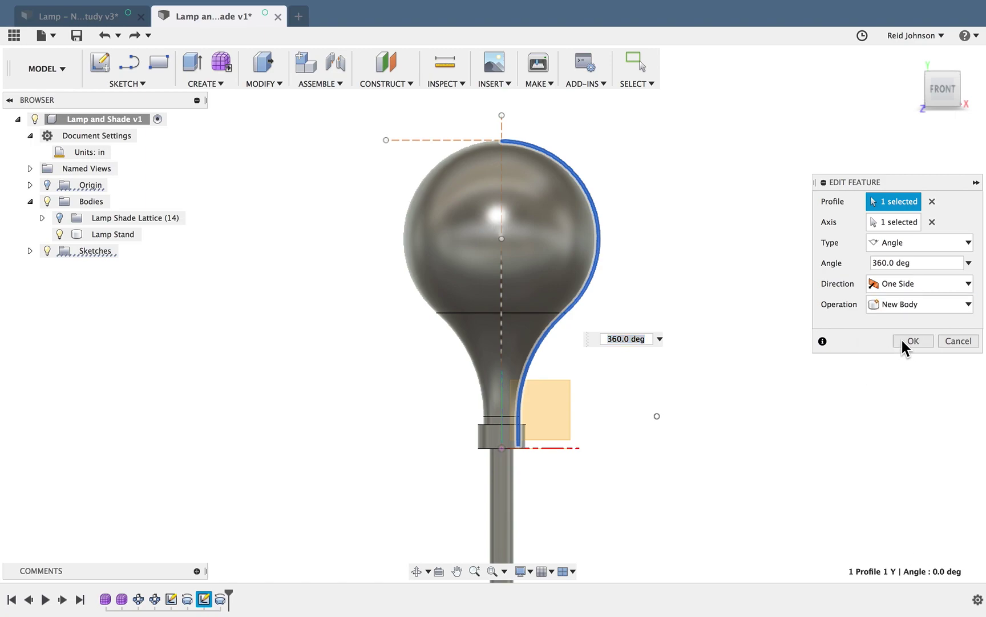
left_click(902, 339)
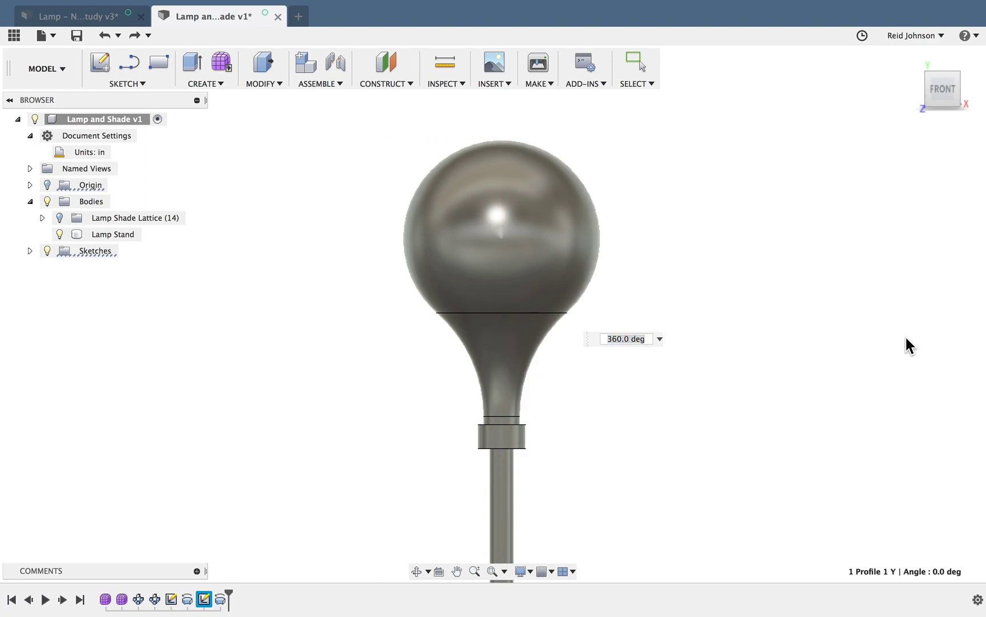
Apply the Glass (Clear) appearance to the separate light bulb body
right_click(671, 341)
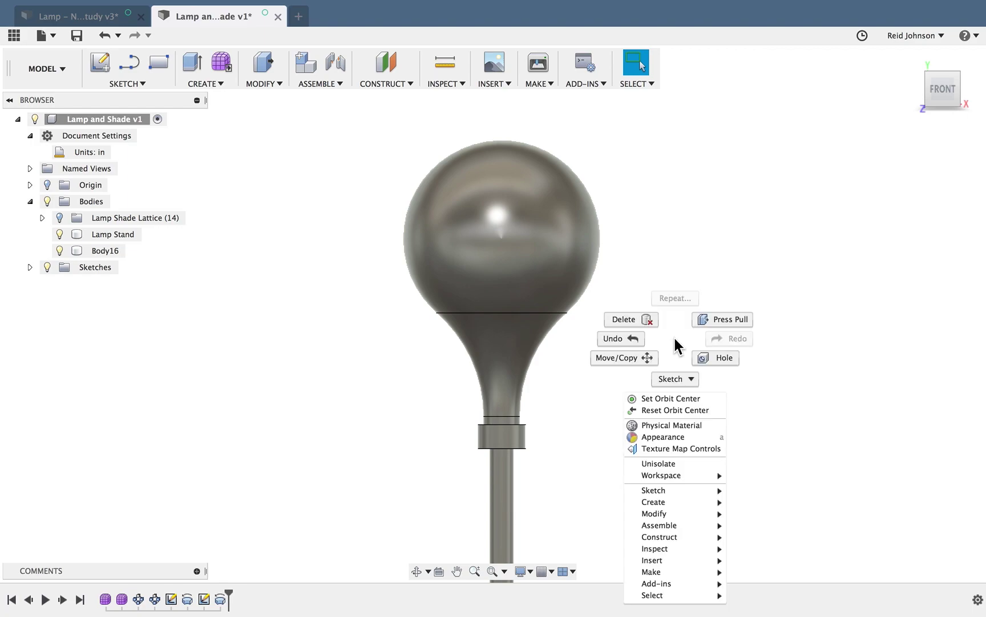
left_click(671, 435)
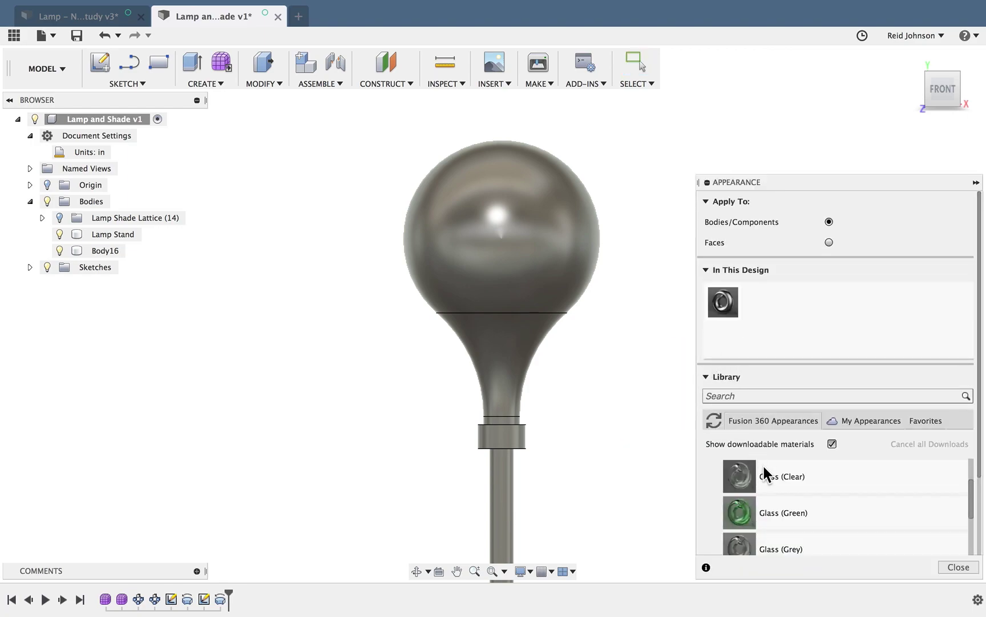
left_click_drag(763, 467, 552, 314)
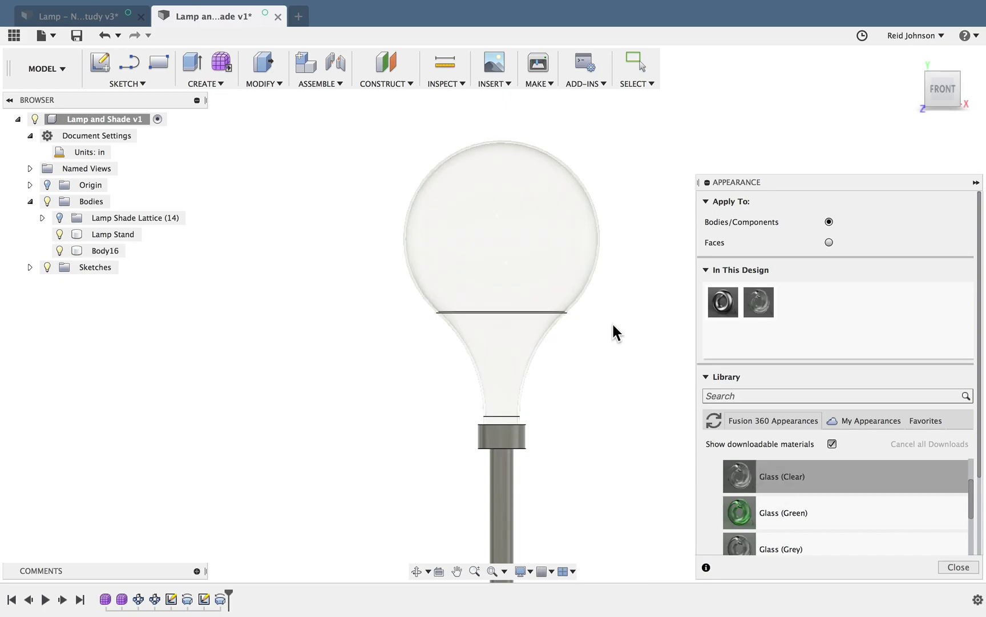
Finish assigning the glass appearance to the light bulb body and close the Appearance dialog
left_click_drag(770, 178, 712, 92)
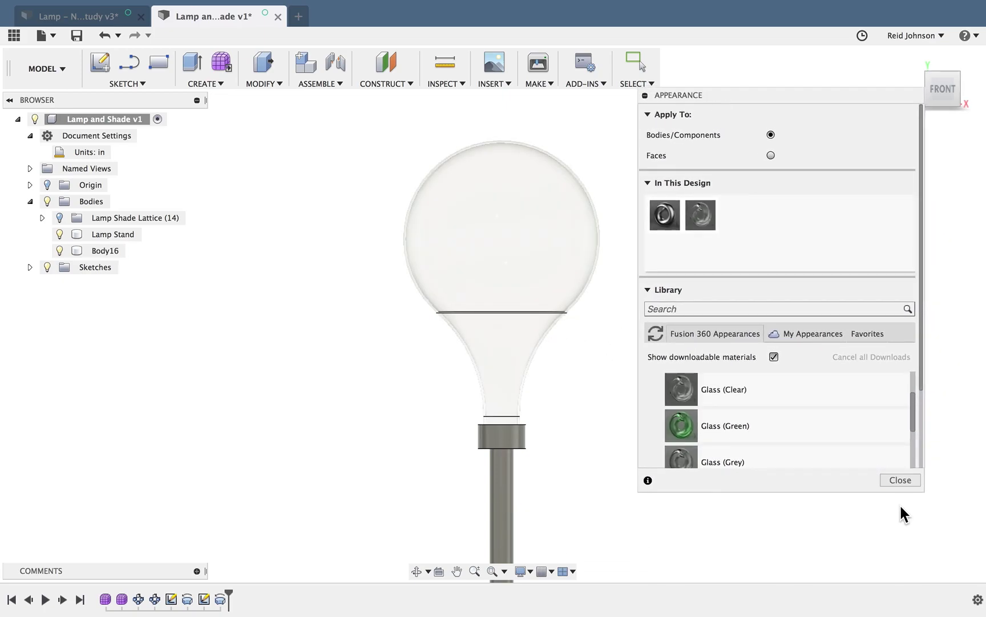
left_click(894, 480)
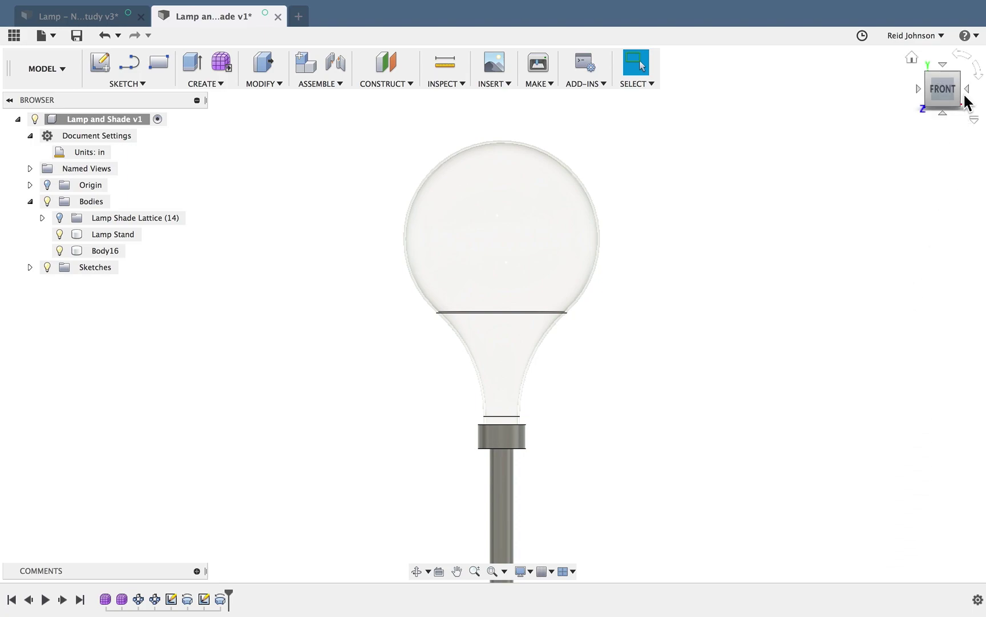
left_click(559, 229)
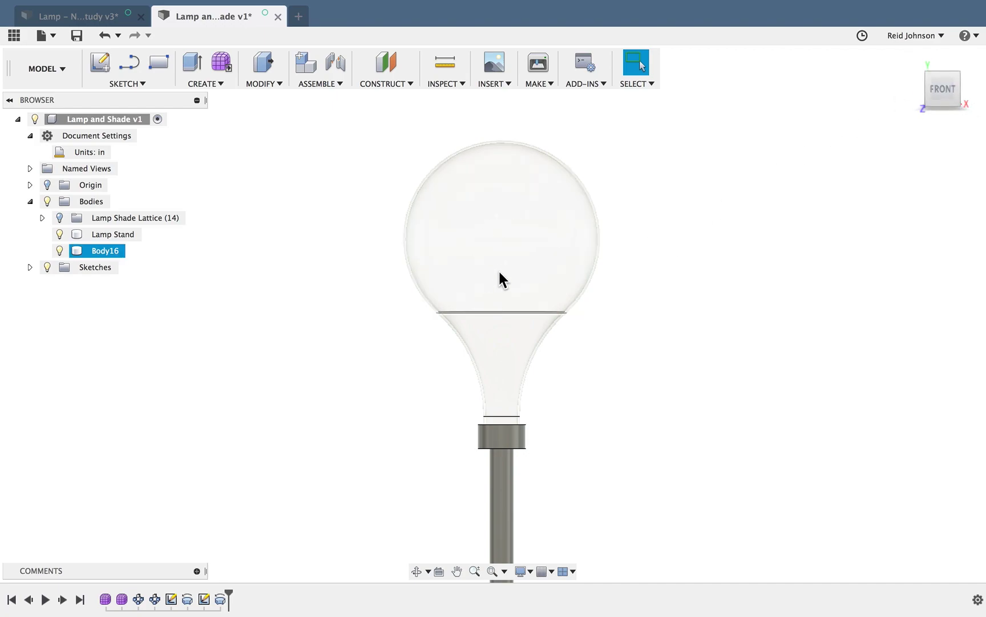
Create a construction plane offset 18 in above the top face of the lamp stand's round base, crossing the bulb
mouse_move(962, 82)
left_mouse_down()
mouse_move(934, 94)
mouse_move(608, 125)
left_mouse_up()
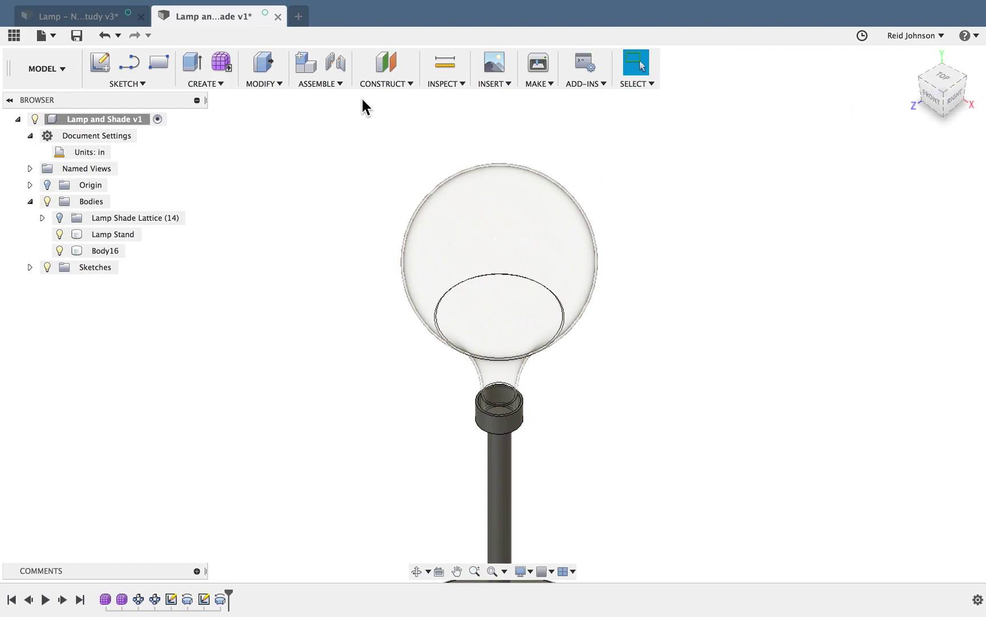
left_click(377, 84)
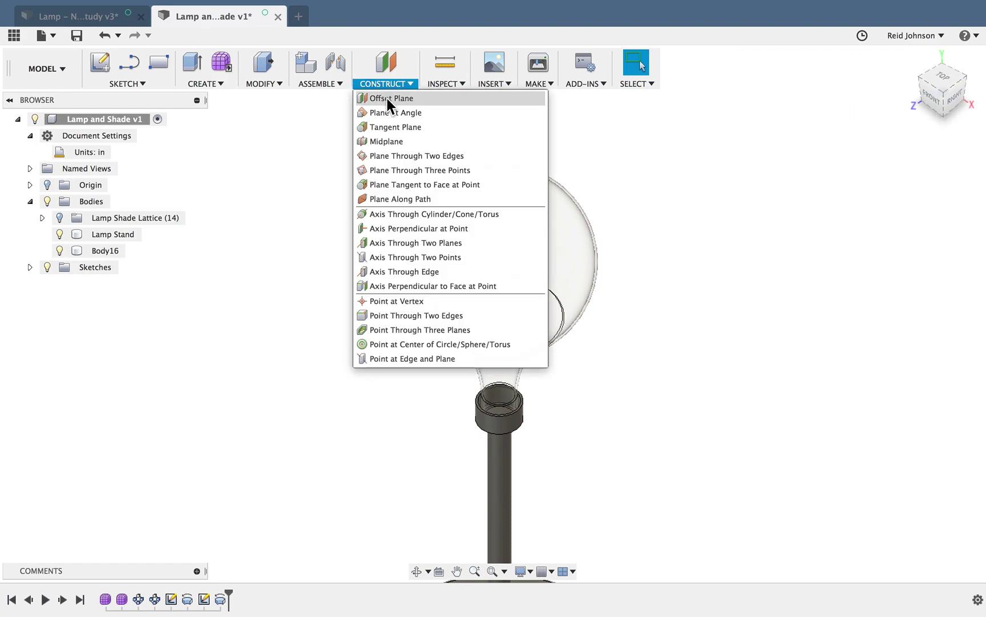
left_click(388, 97)
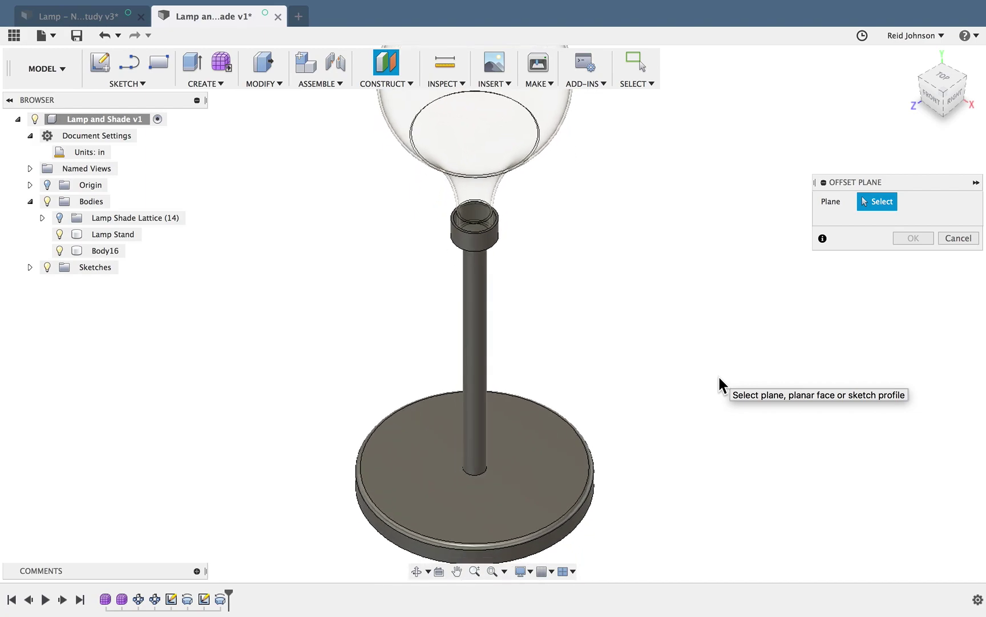
left_click(521, 478)
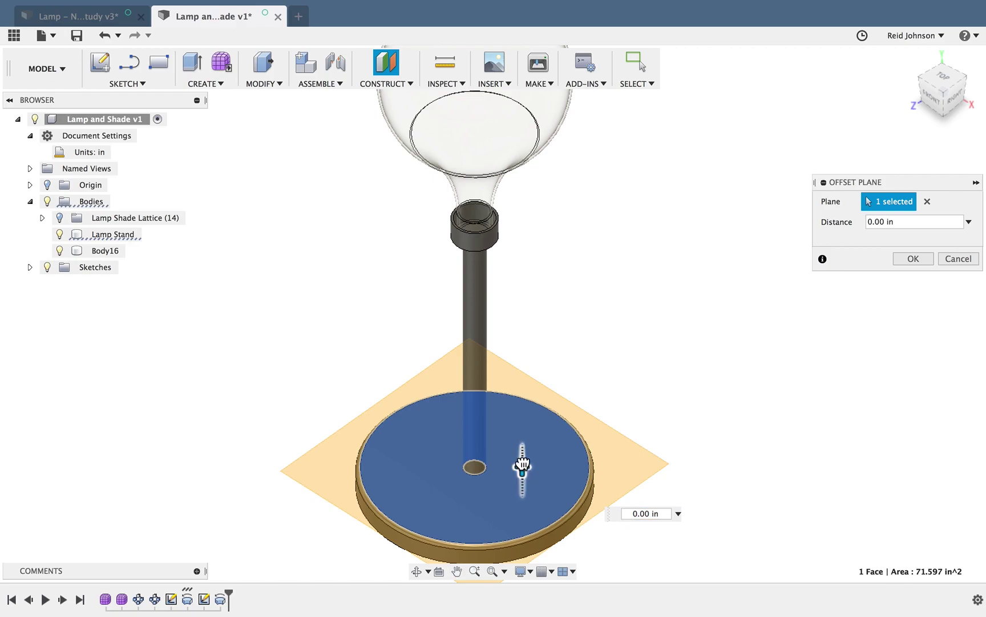
left_click_drag(522, 465, 522, 134)
left_click(930, 103)
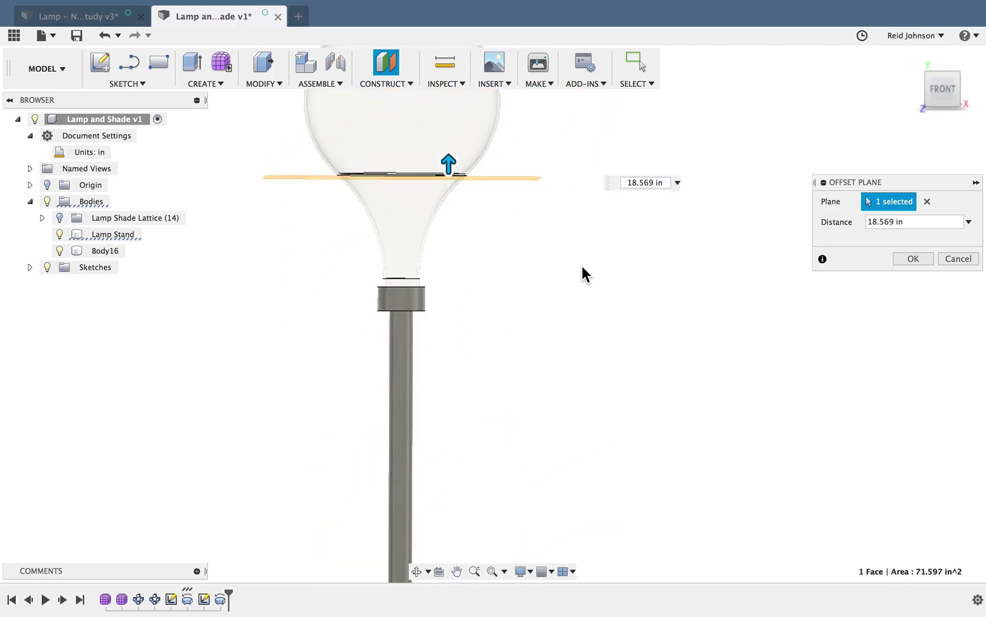
left_click_drag(473, 226, 473, 221)
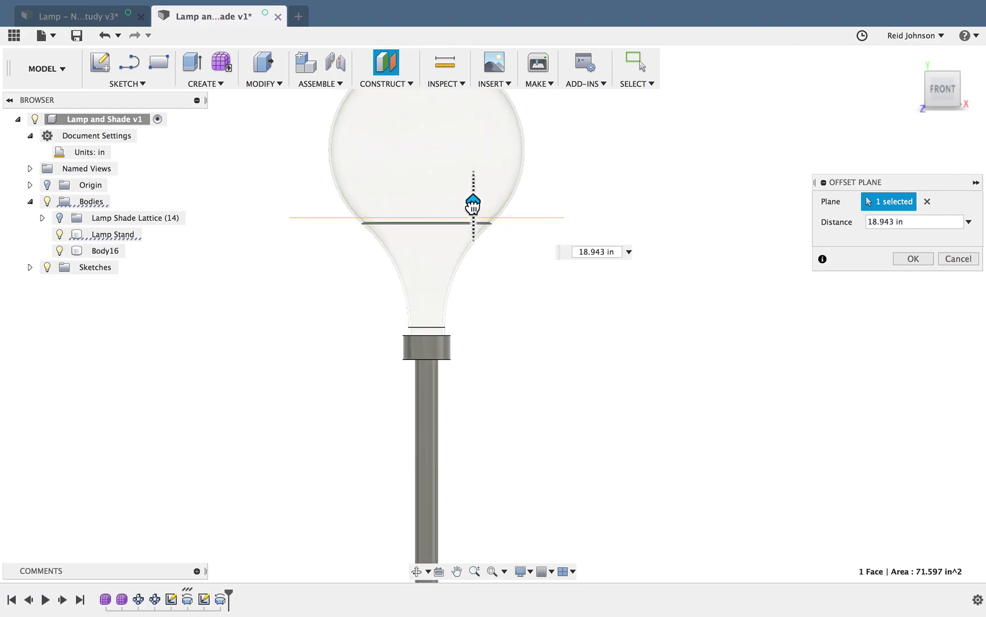
type("18")
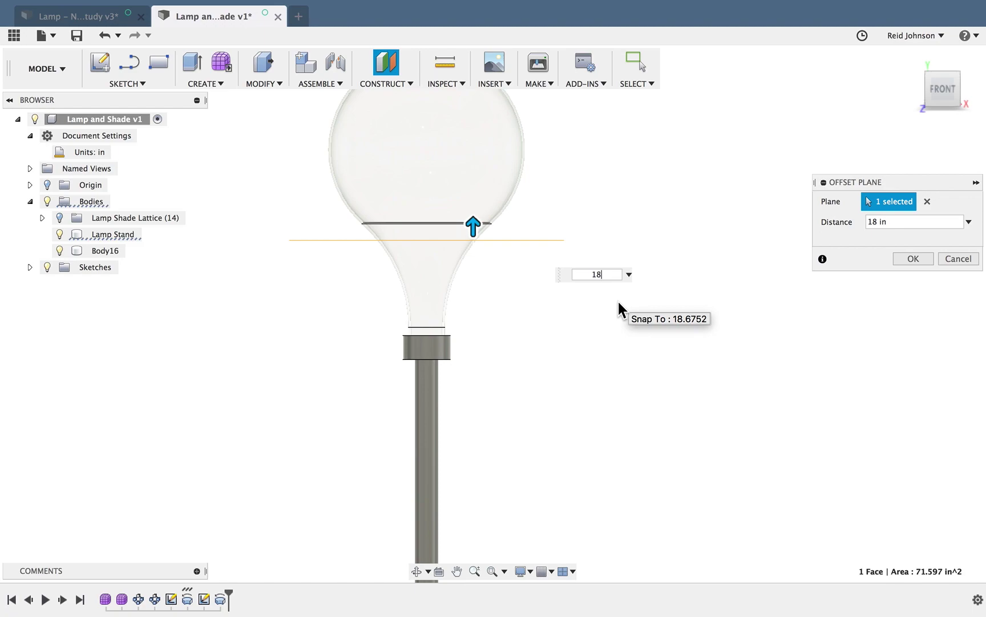
key("Return")
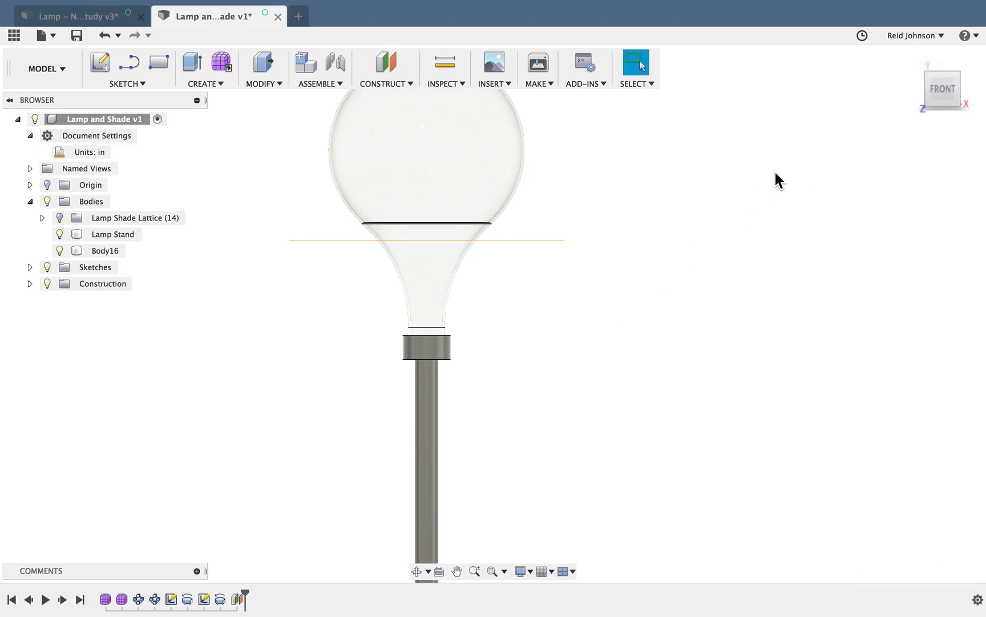
Start a new sketch on the offset construction plane that crosses the light bulb
left_click(956, 78)
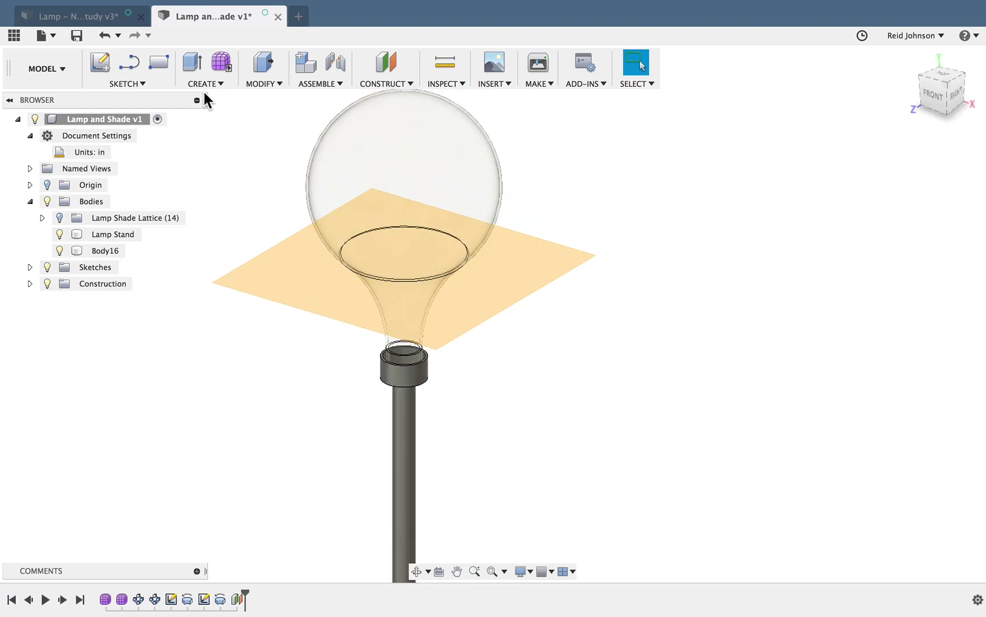
left_click(204, 84)
mouse_move(152, 86)
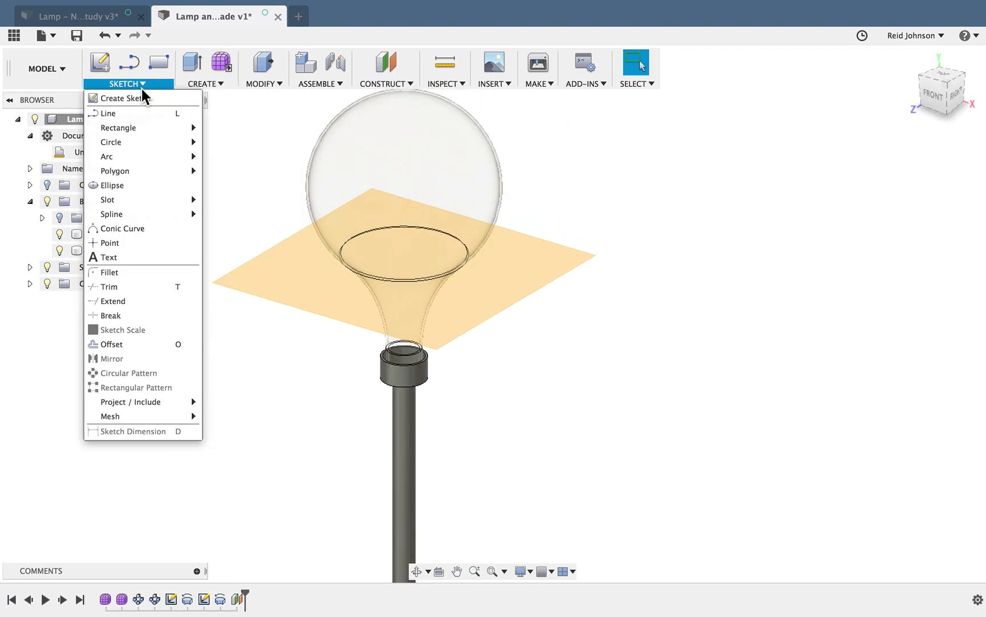